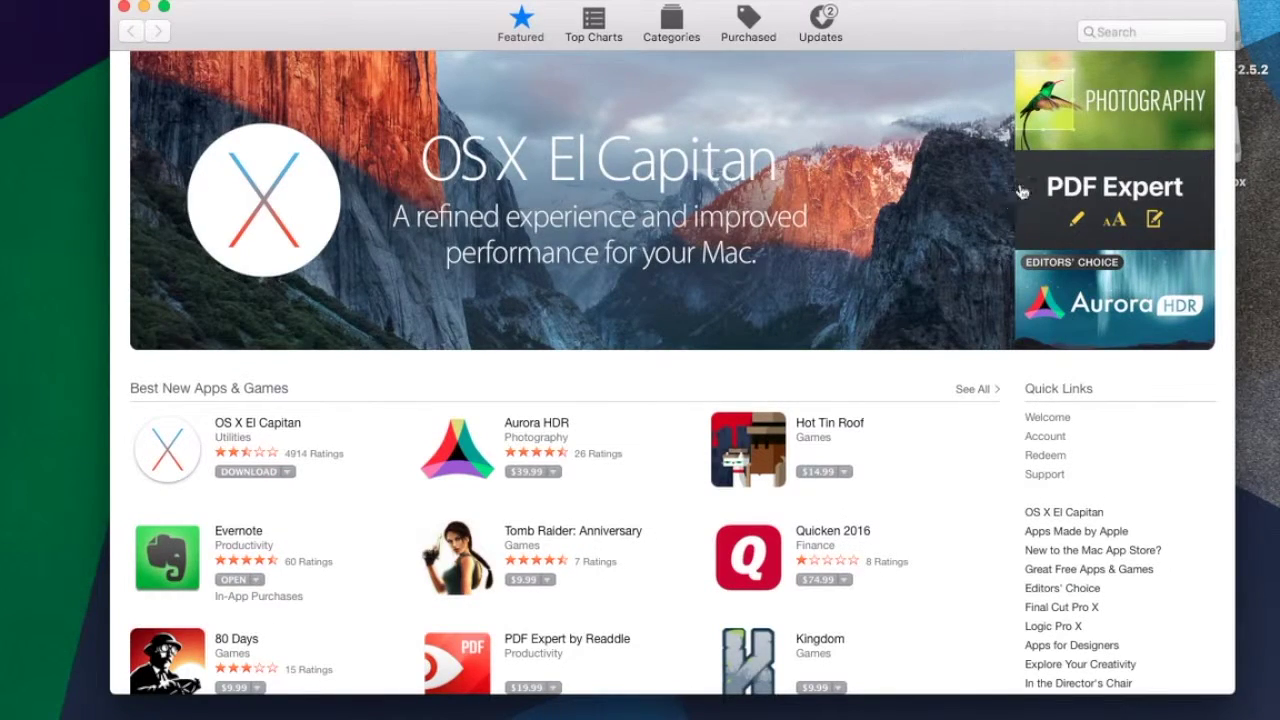
Step: Search the App Store for "xcode", view the details page of the Xcode developer tool, and close the store window
left_click(1135, 33)
type("xcod")
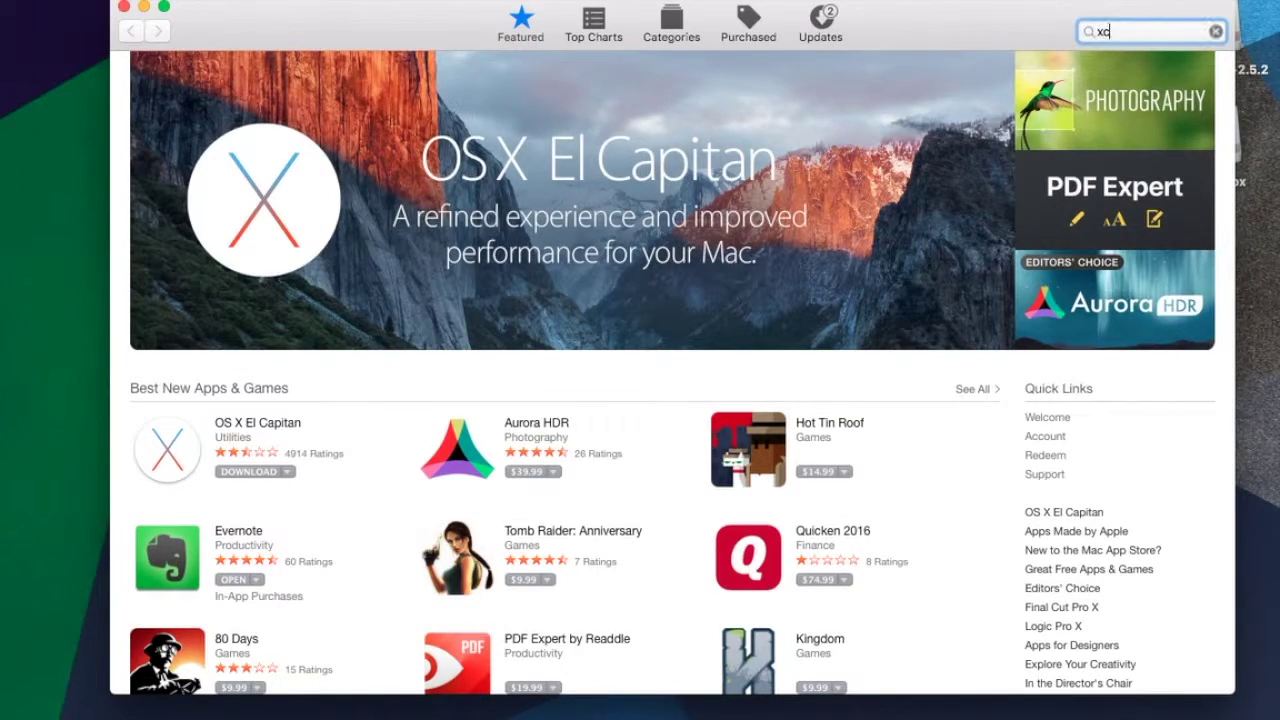
type("e")
key("Return")
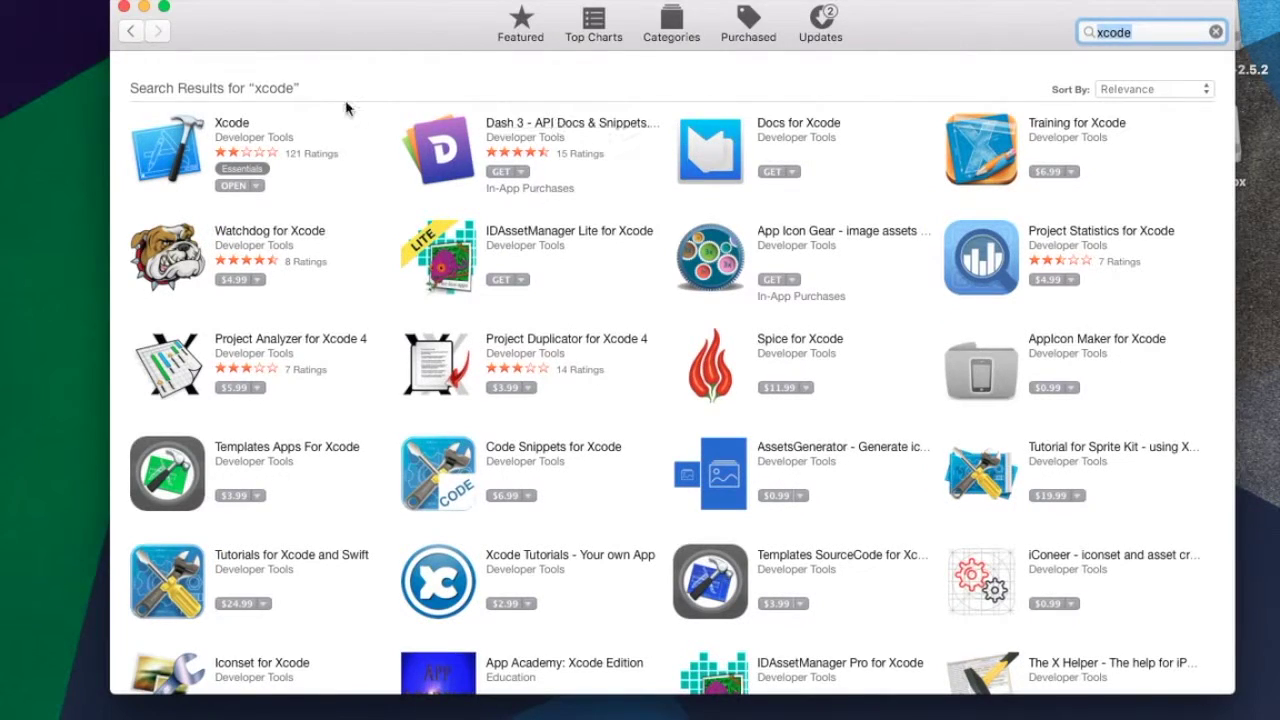
left_click(222, 128)
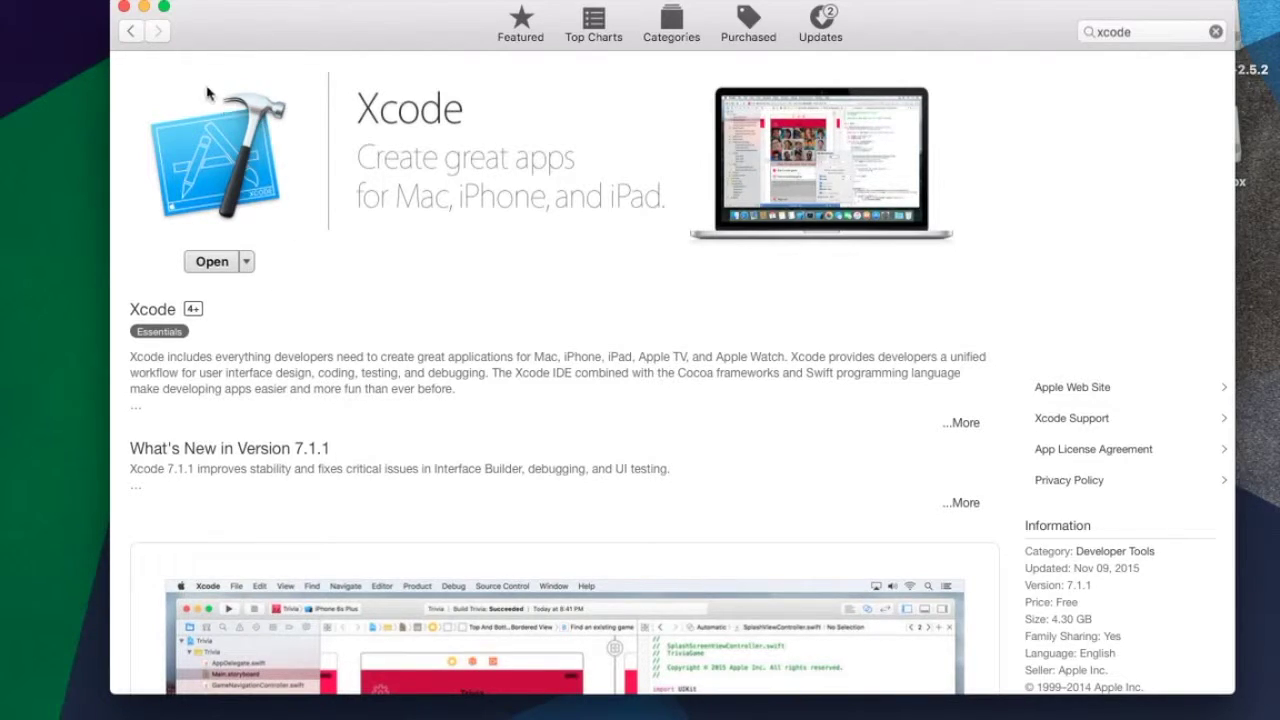
left_click(124, 7)
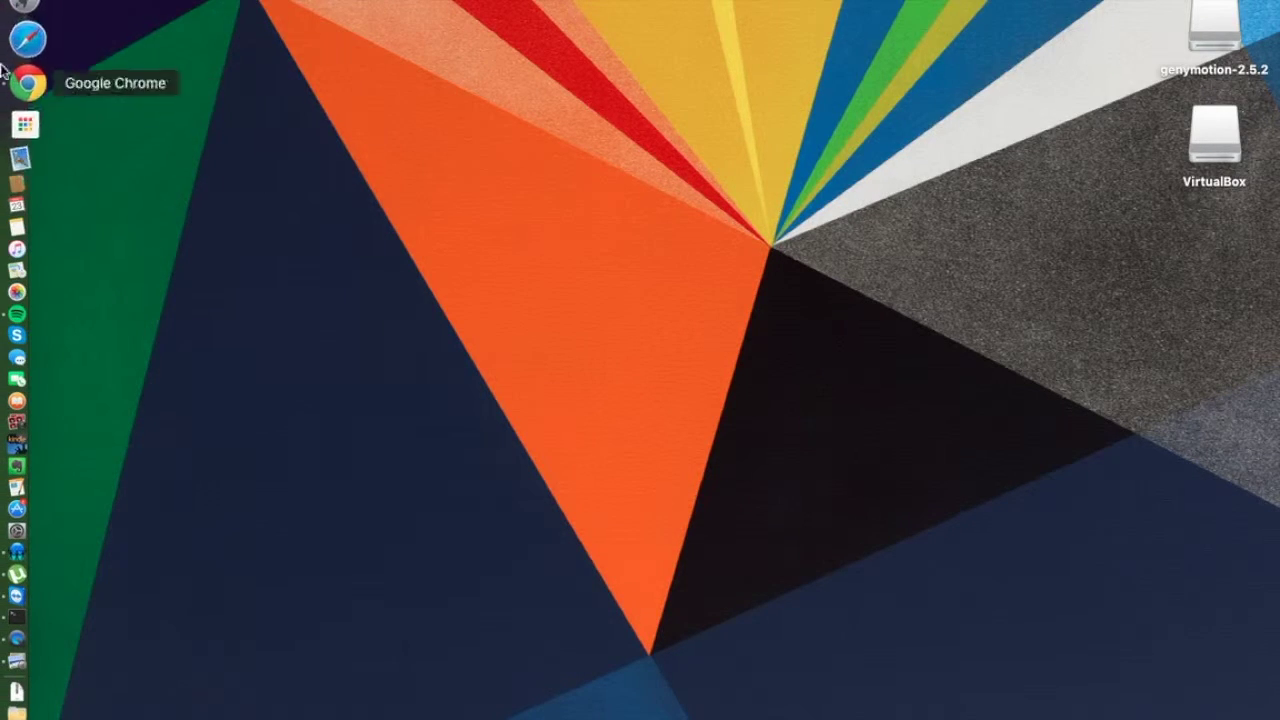
Step: Switch to Finder and open the Applications folder
left_click(10, 14)
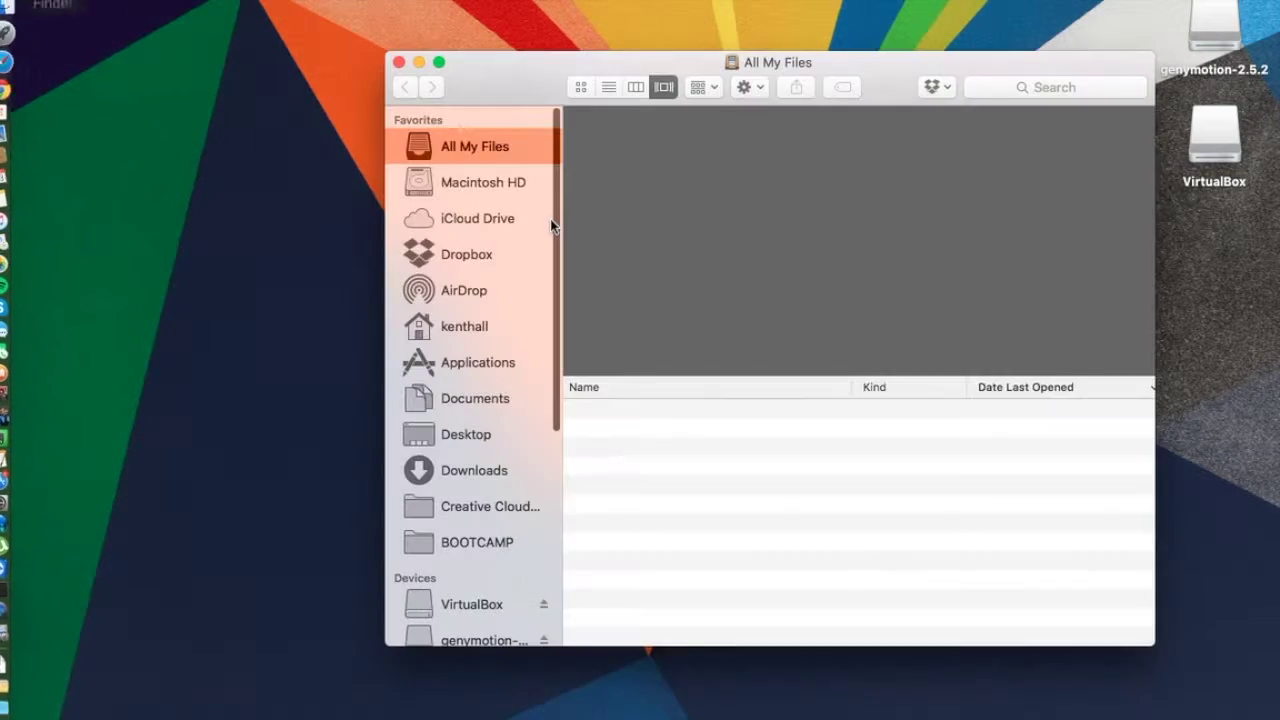
left_click(488, 356)
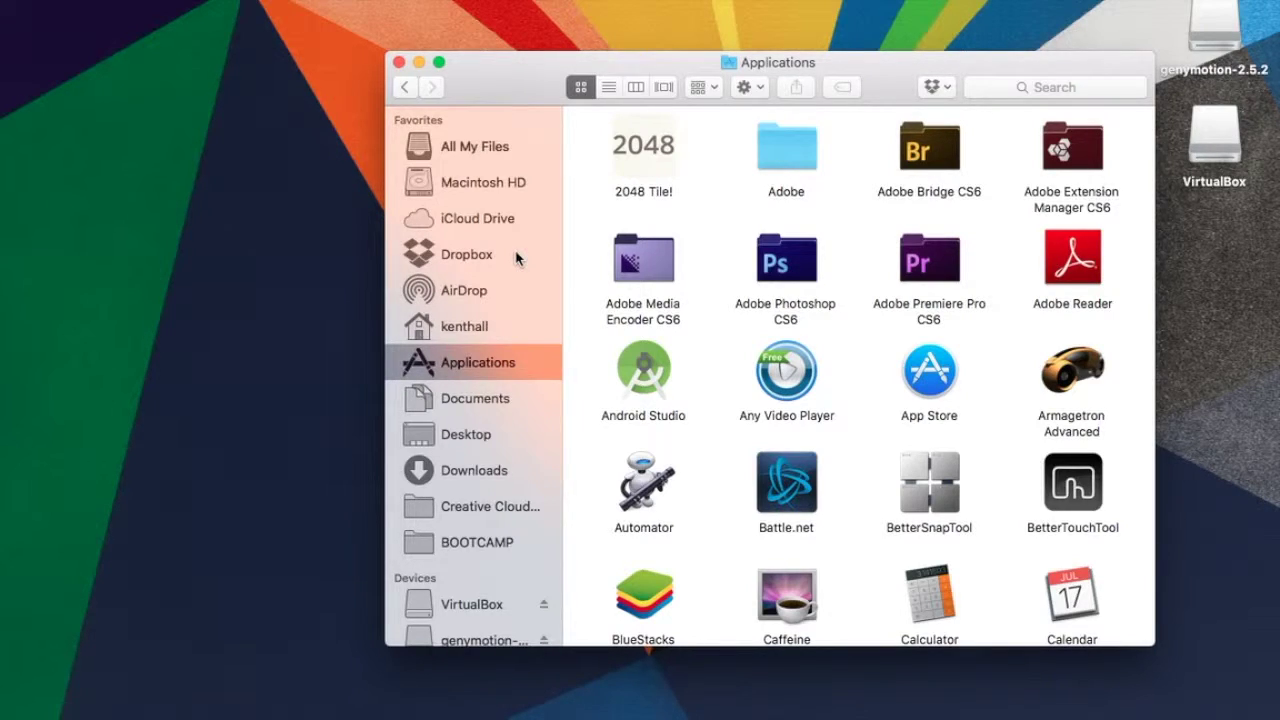
key("super+space")
type("applia")
key("BackSpace")
key("BackSpace")
key("BackSpace")
key("BackSpace")
key("BackSpace")
key("BackSpace")
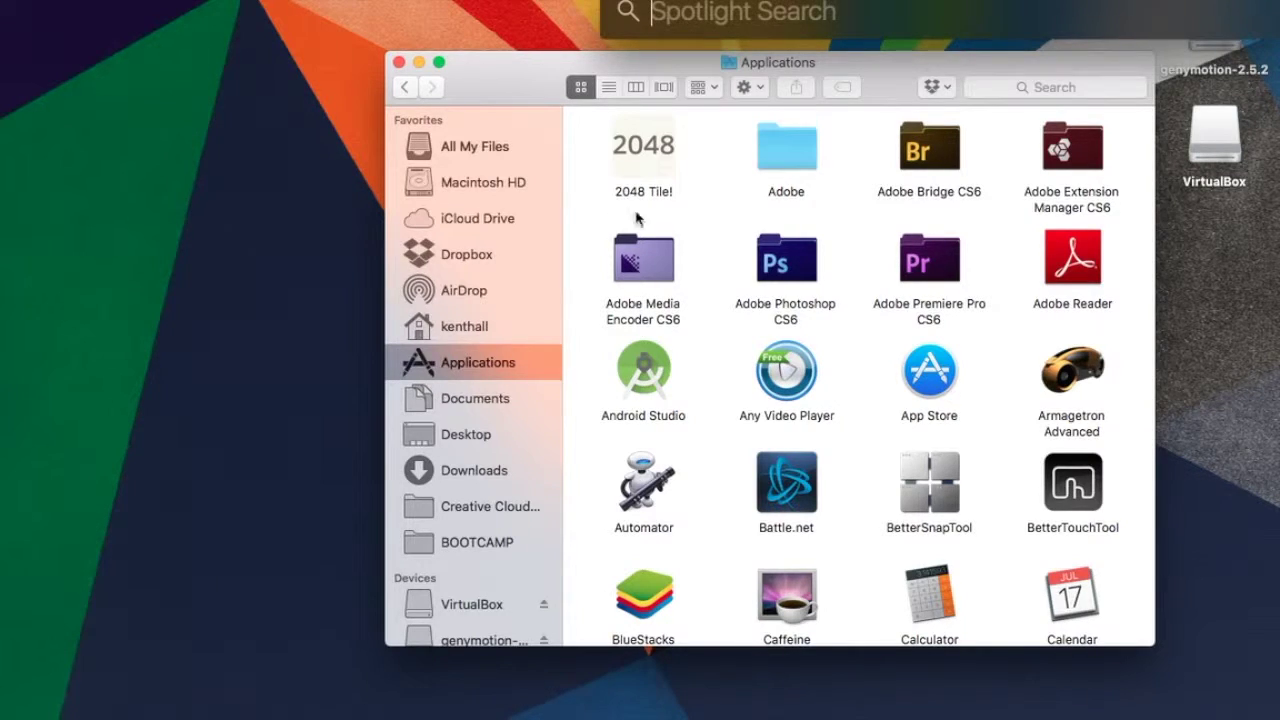
left_click(514, 80)
Step: Show the package contents of Xcode from the Applications folder and open its Contents folder
scroll(734, 469, "down", 4)
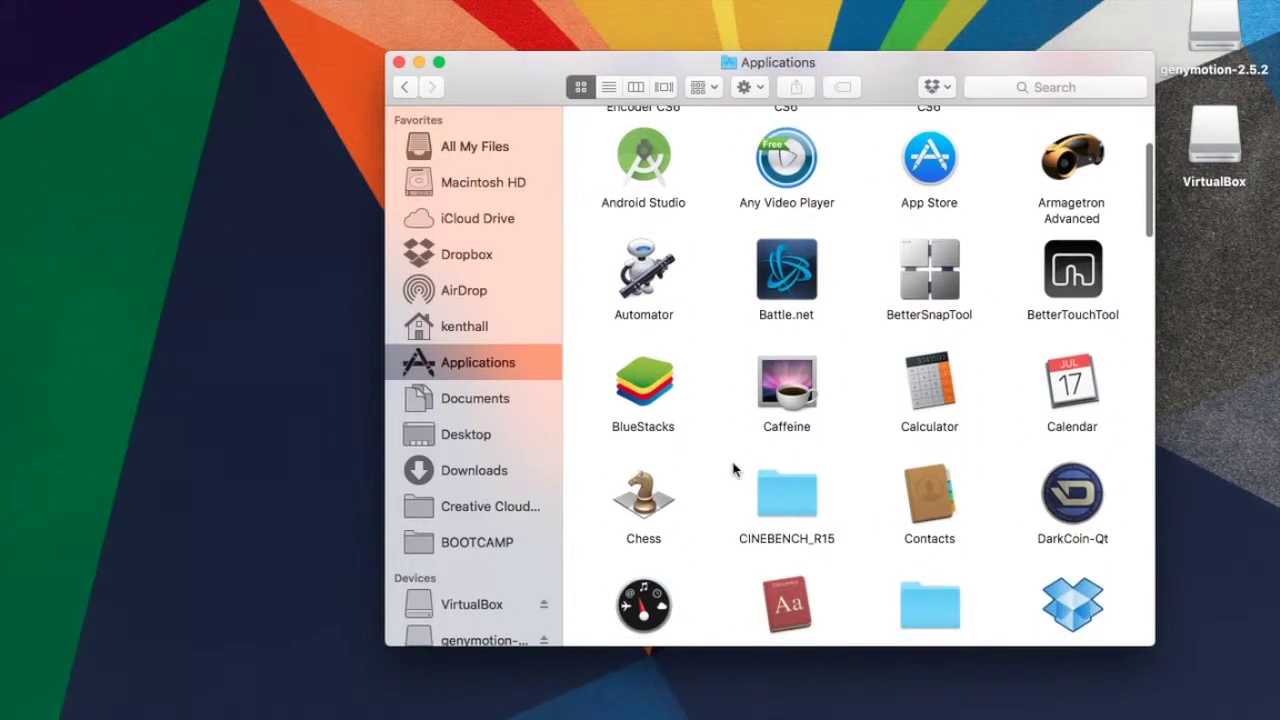
scroll(734, 469, "down", 10)
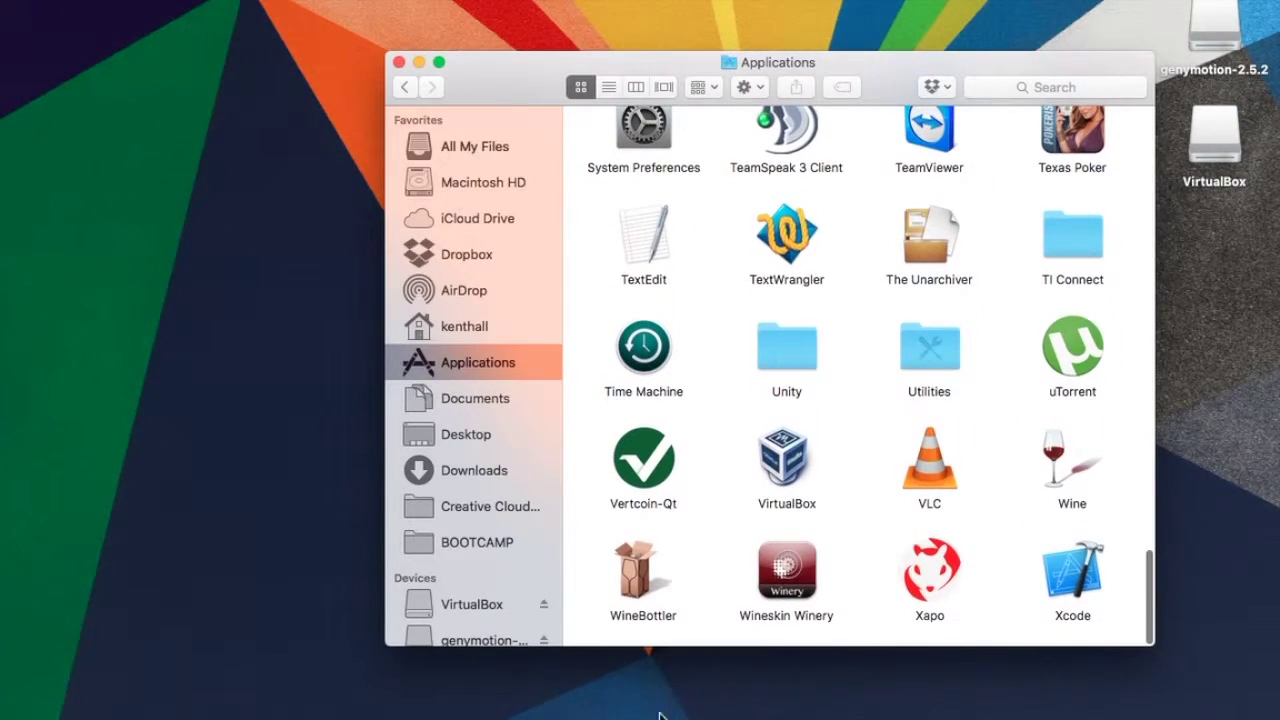
left_click(1080, 590)
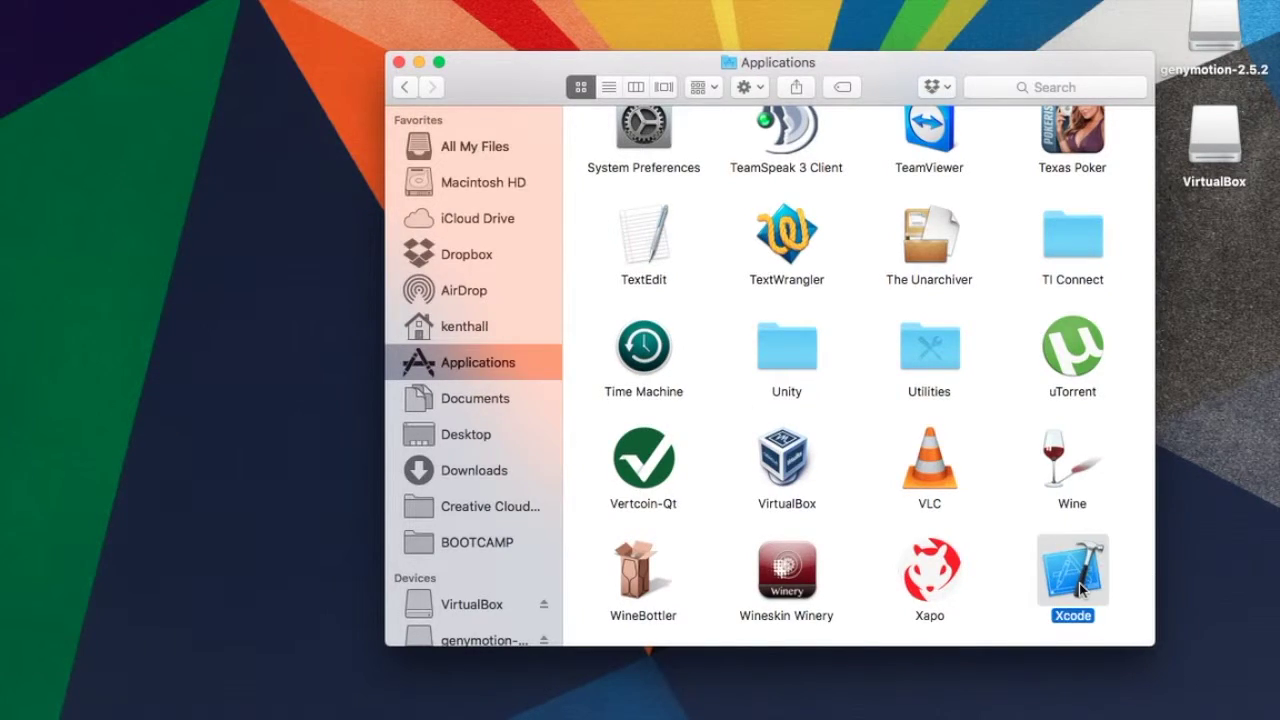
right_click(1080, 590)
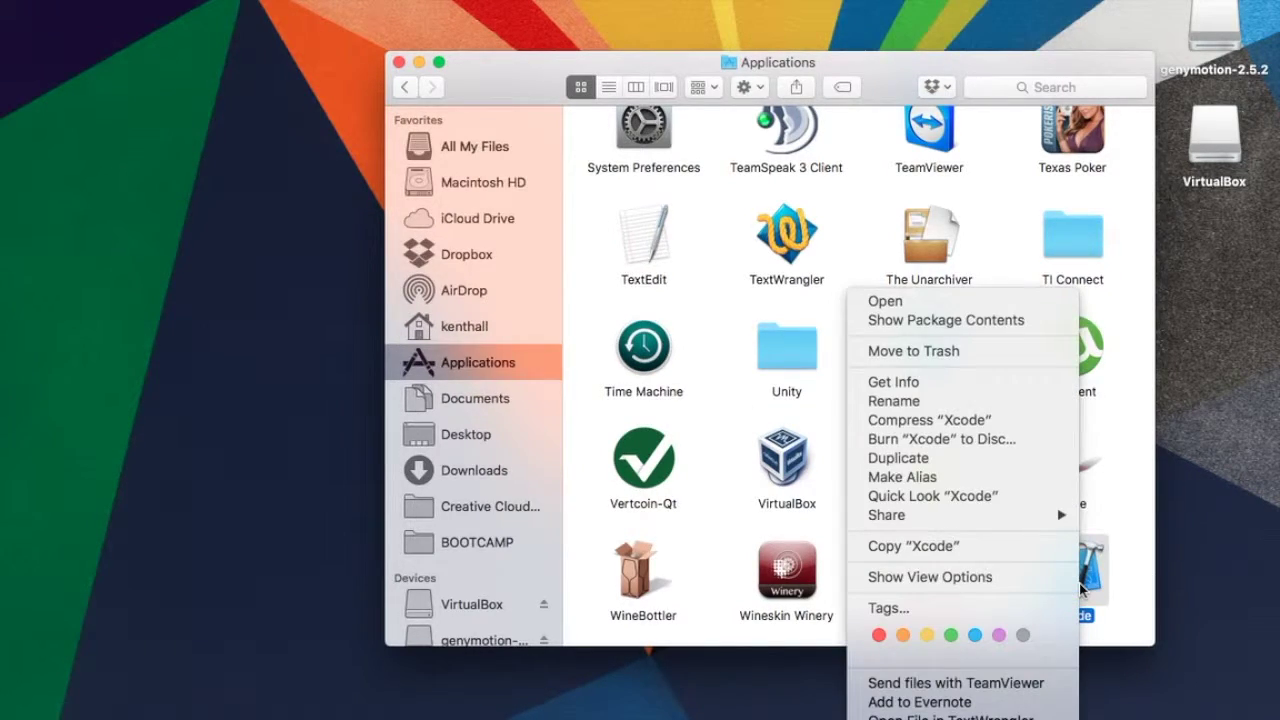
left_click(985, 330)
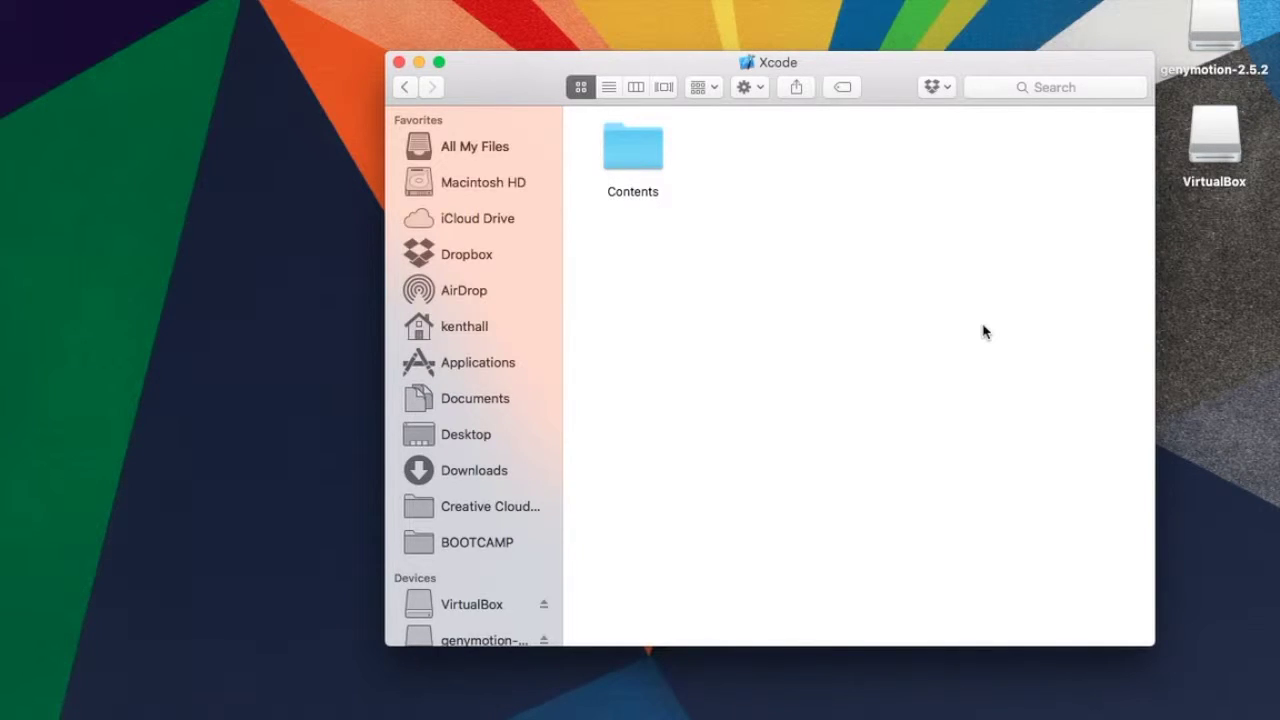
double_click(633, 150)
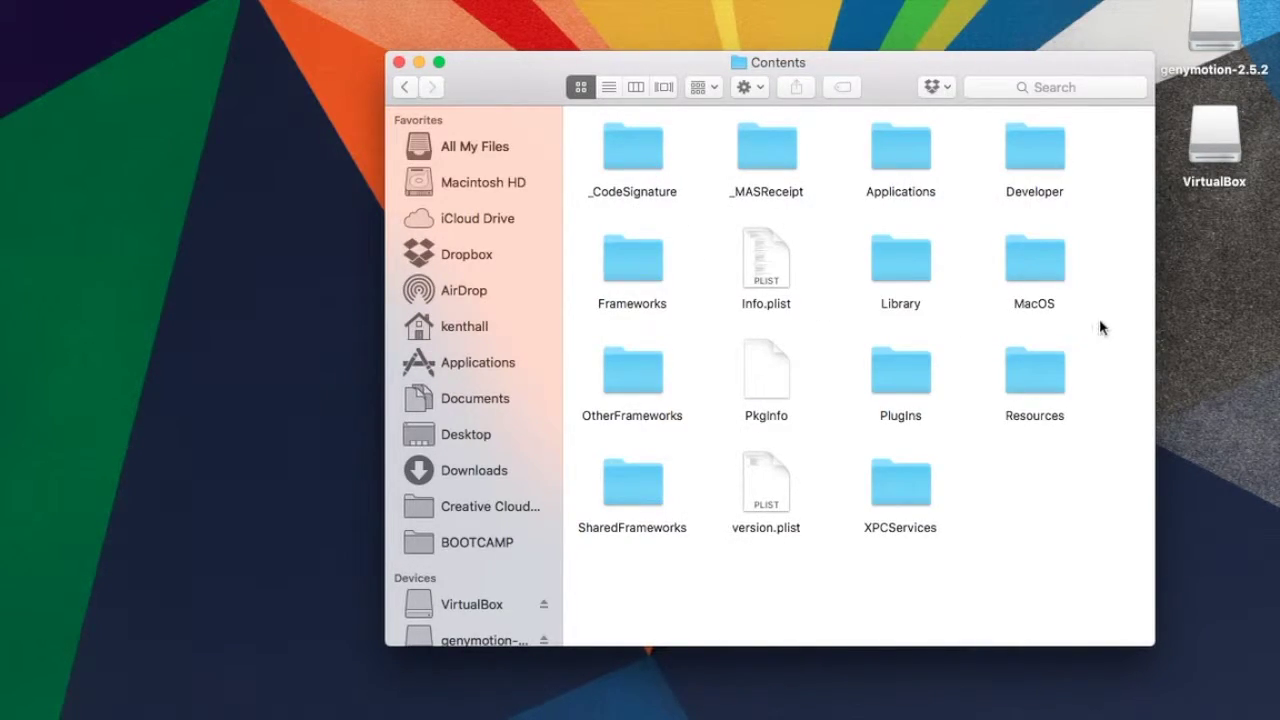
Step: Search for "simulator" with the search limited to Xcode's Contents folder
left_click(1066, 88)
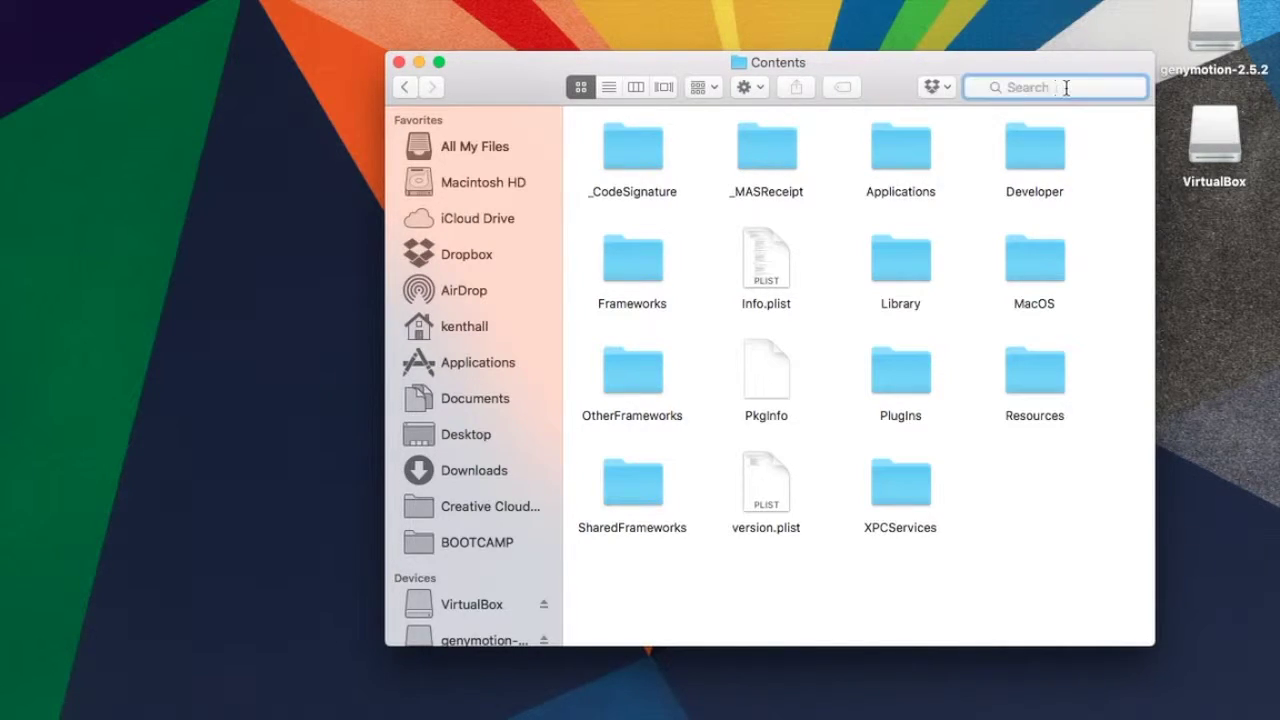
type("simulator")
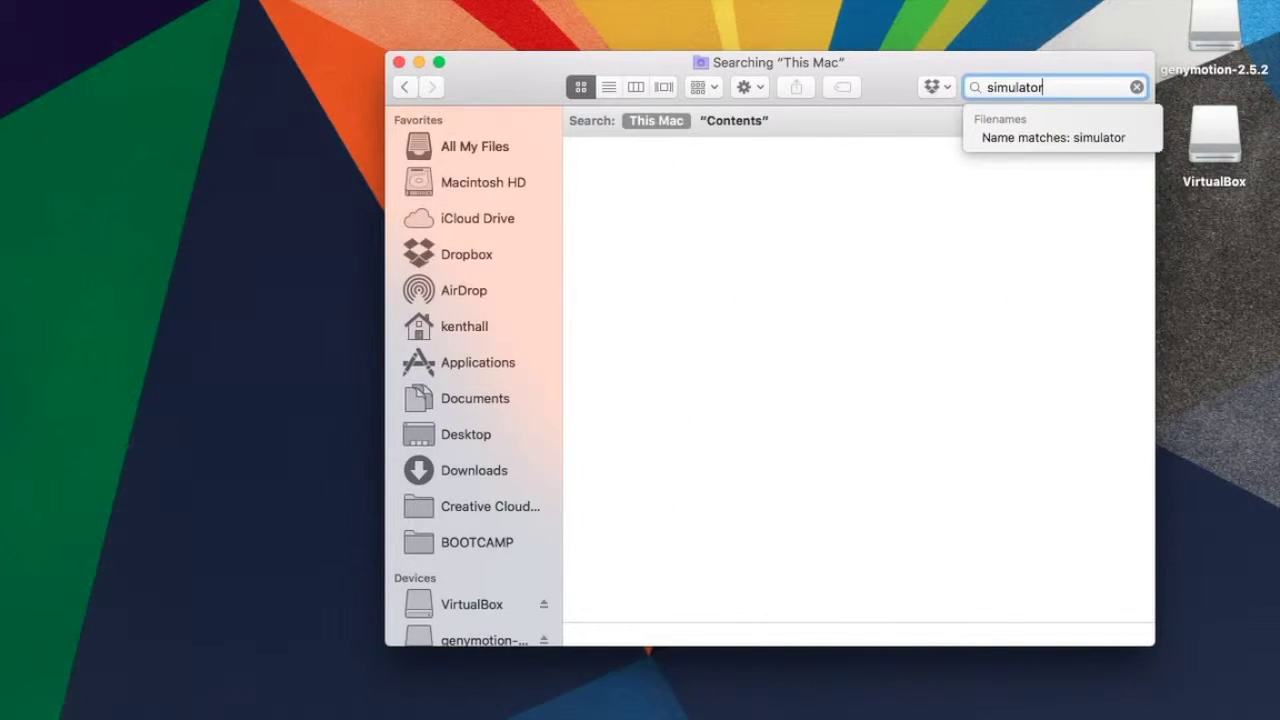
left_click(738, 120)
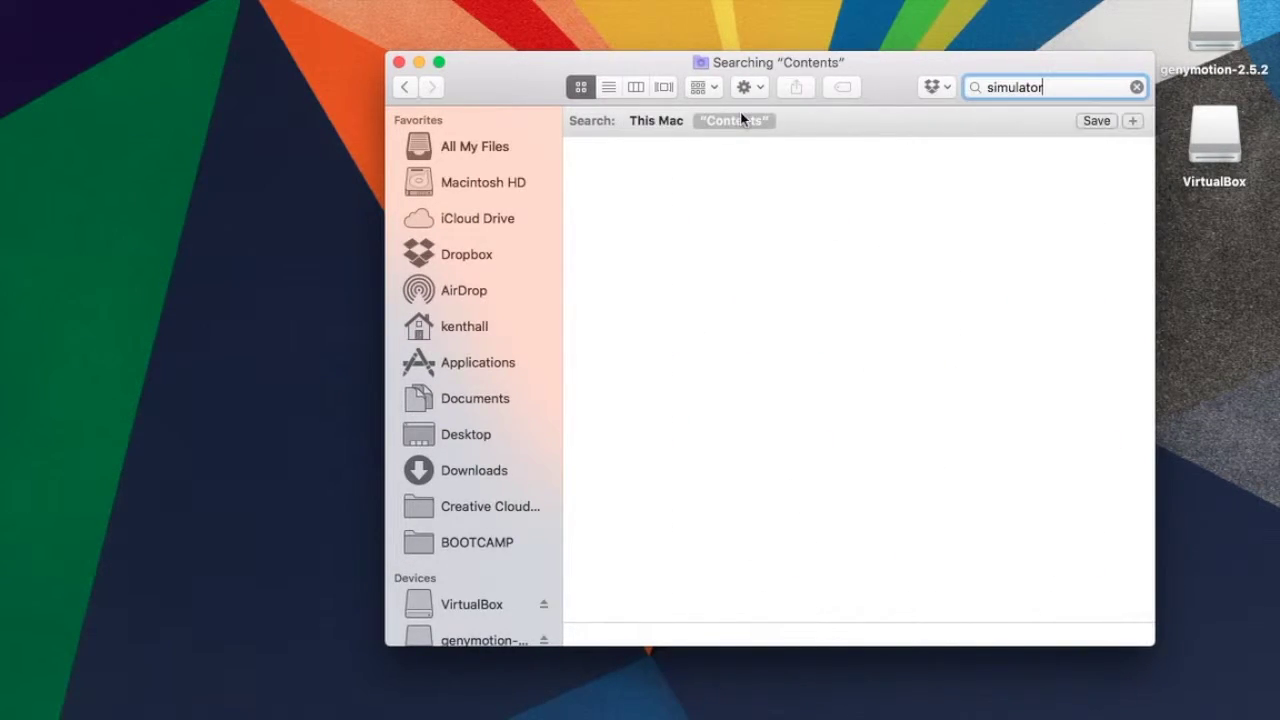
left_click(749, 120)
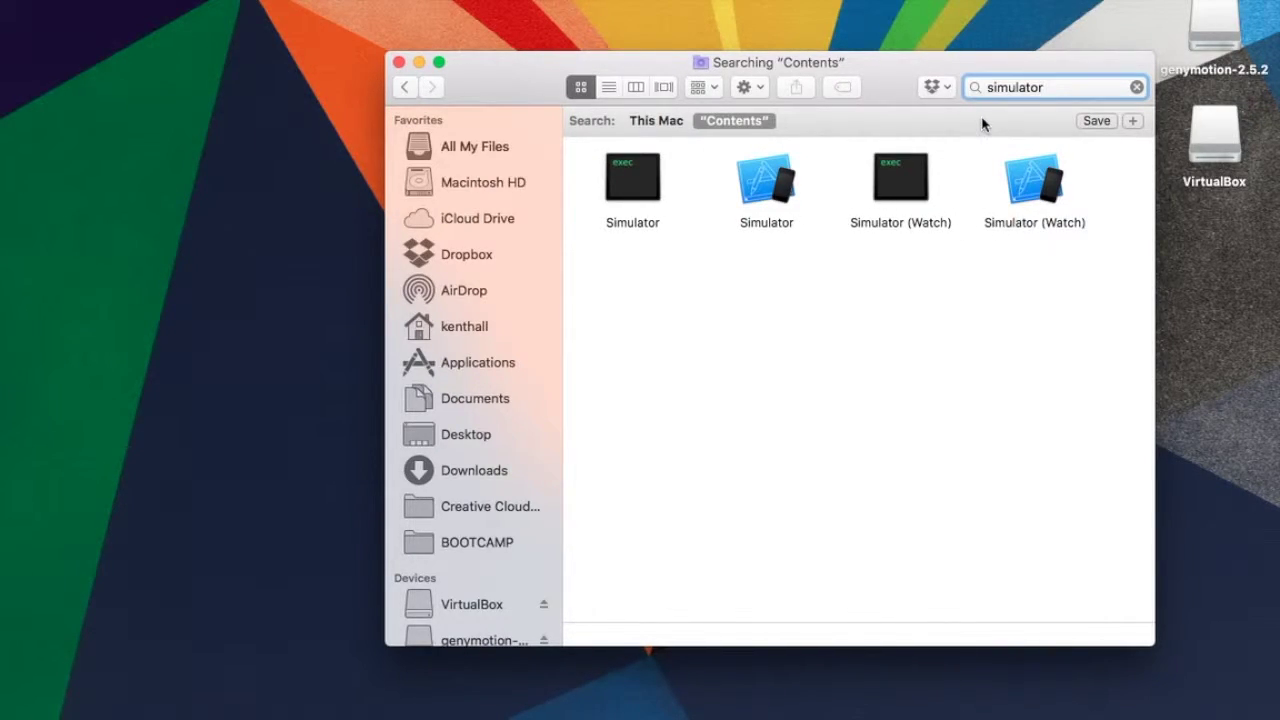
left_click(1073, 268)
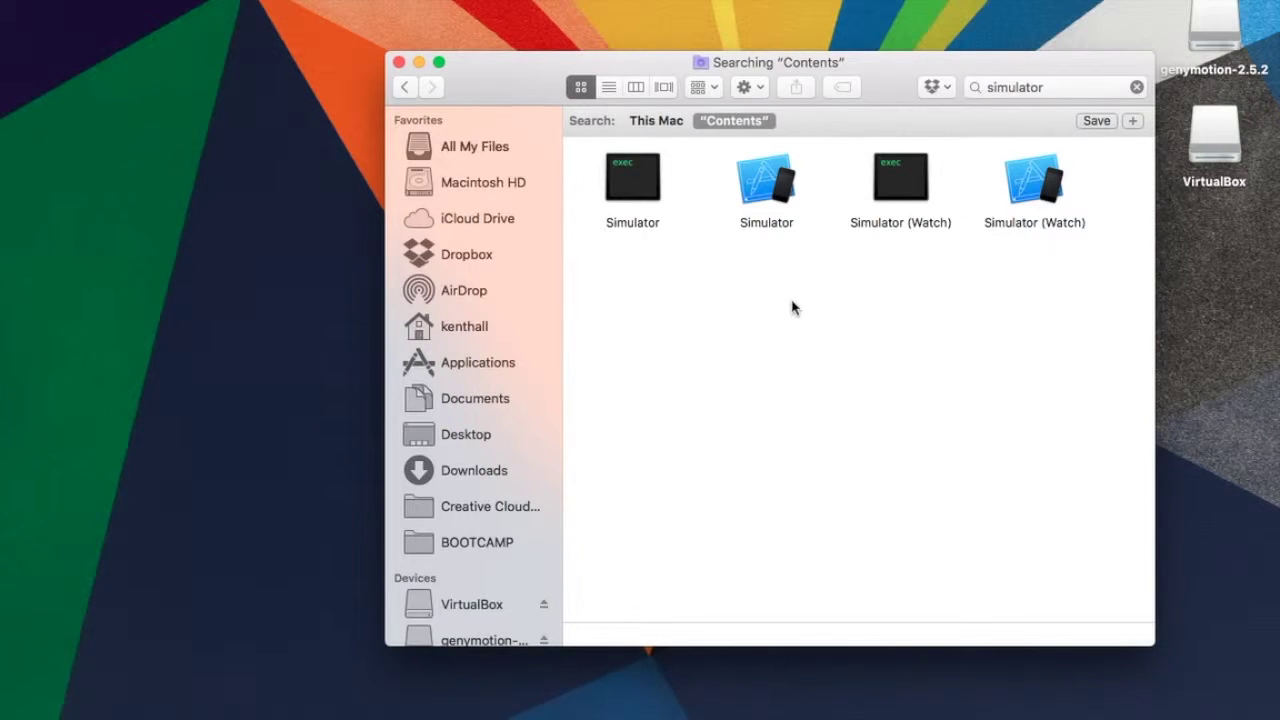
left_click_drag(717, 302, 820, 123)
left_click(1104, 310)
left_click(979, 305)
left_click_drag(979, 305, 1110, 145)
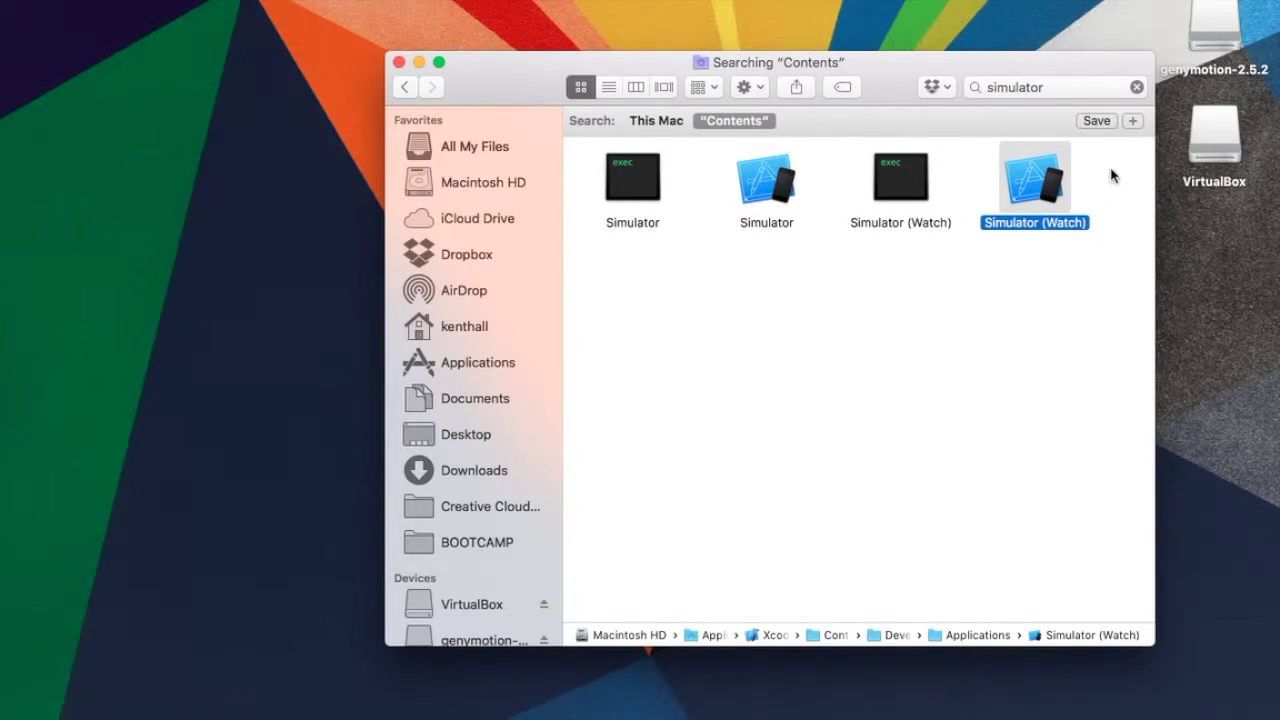
left_click(1065, 262)
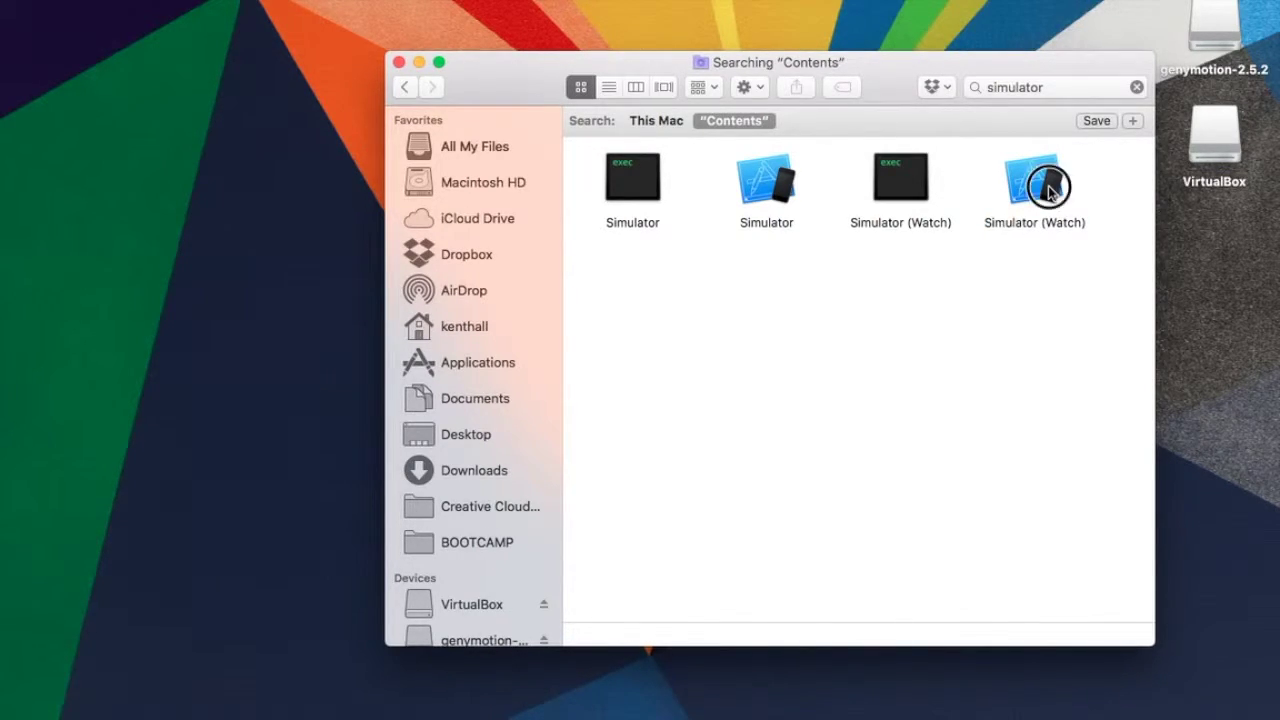
left_click(1050, 192)
left_click(1020, 273)
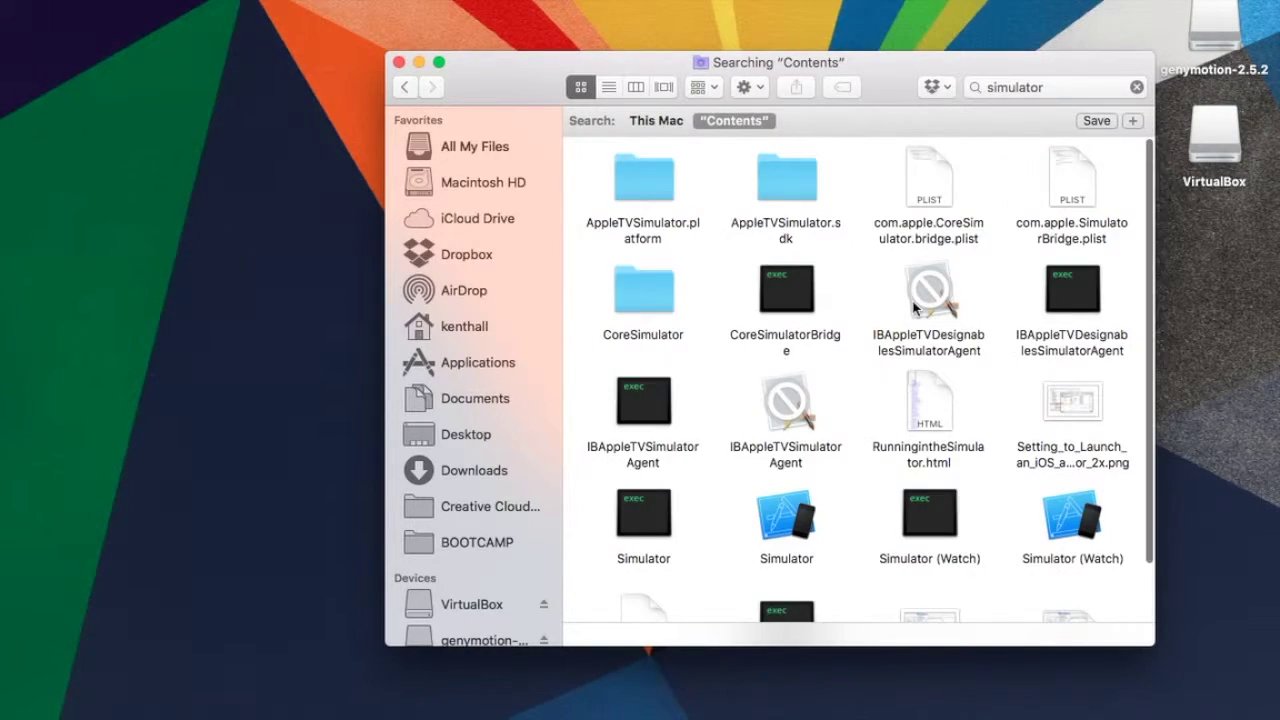
Step: Add the Simulator (Watch) application from the search results to the Dock
scroll(1073, 455, "down", 3)
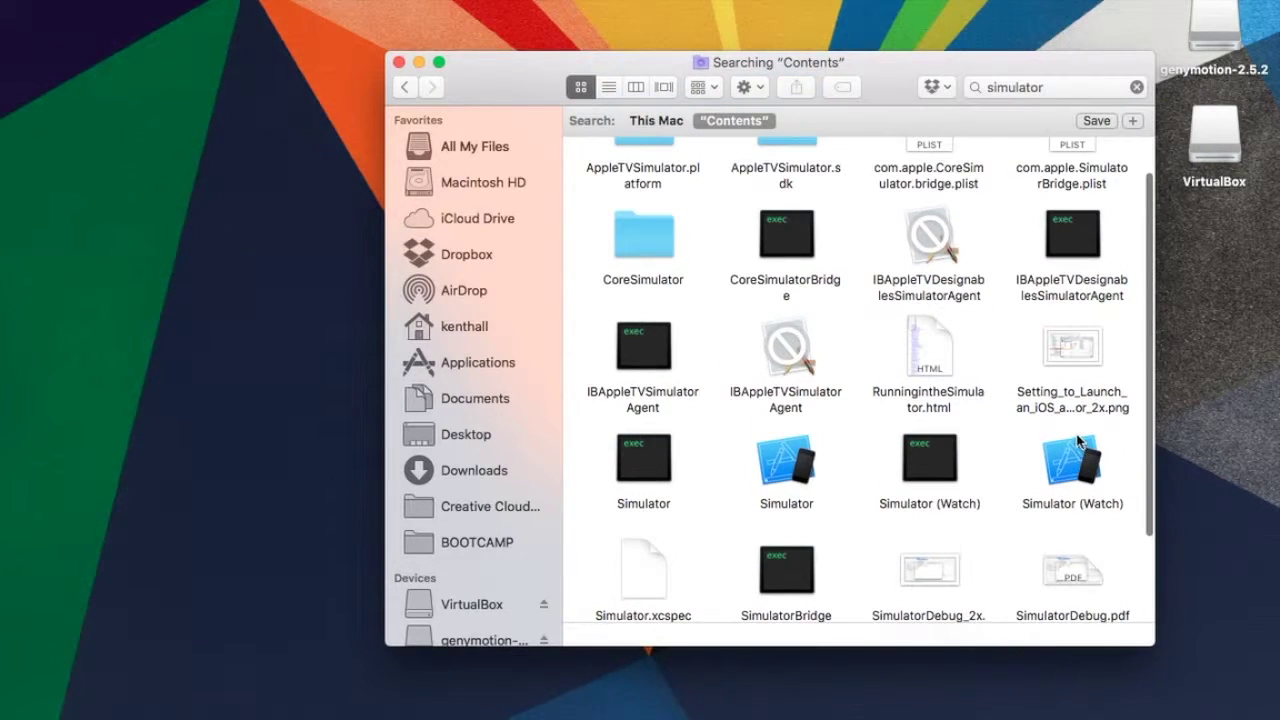
scroll(1100, 453, "down", 3)
left_click_drag(1069, 311, 935, 297)
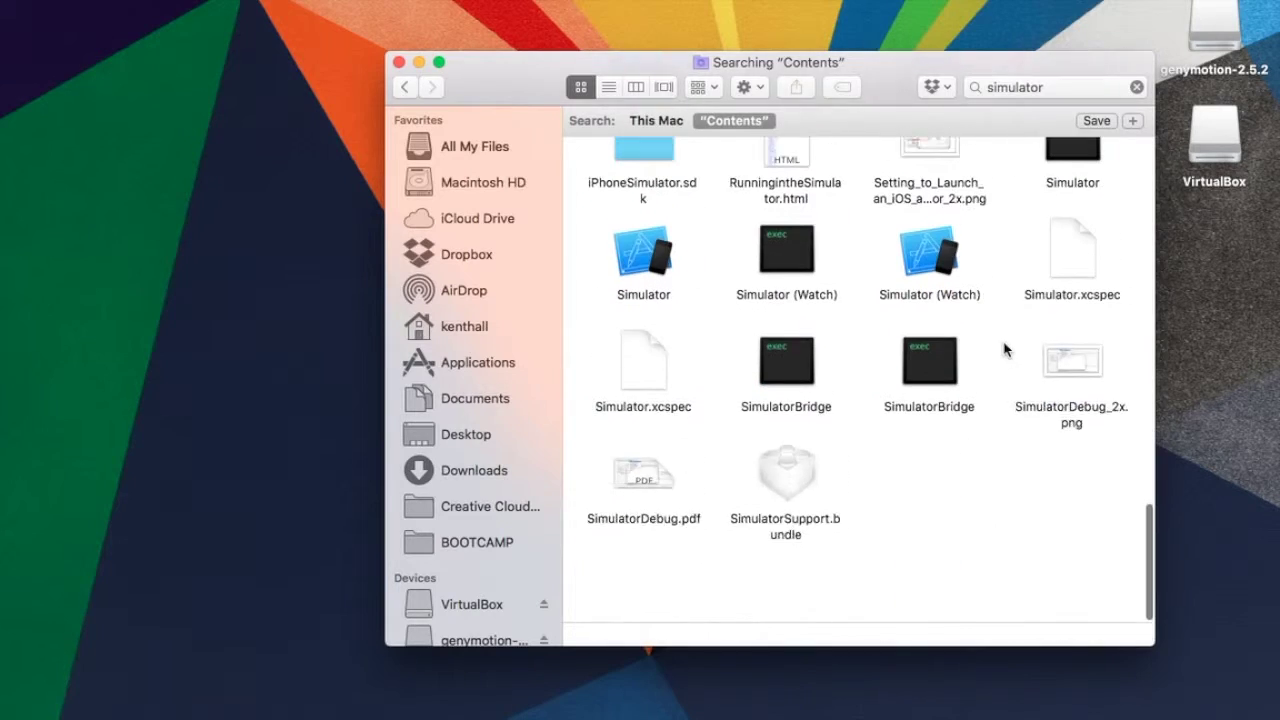
left_click_drag(960, 345, 2, 205)
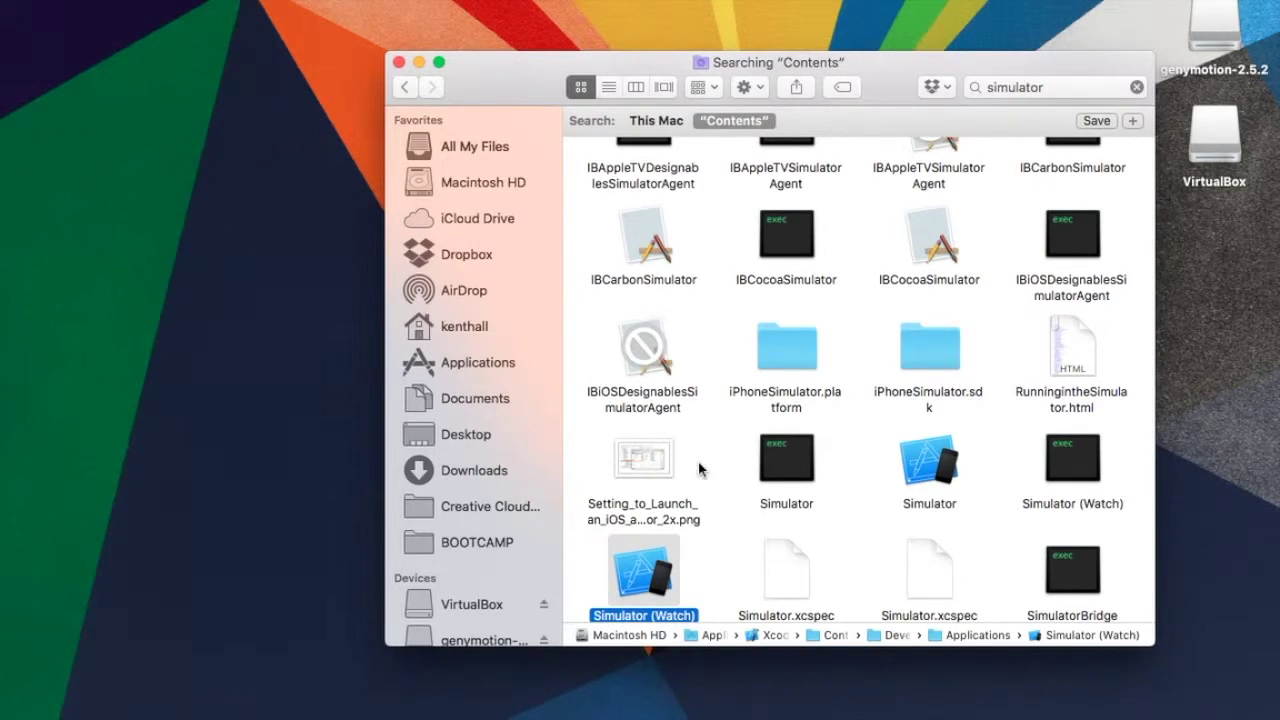
scroll(960, 528, "down", 2)
scroll(960, 530, "down", 5)
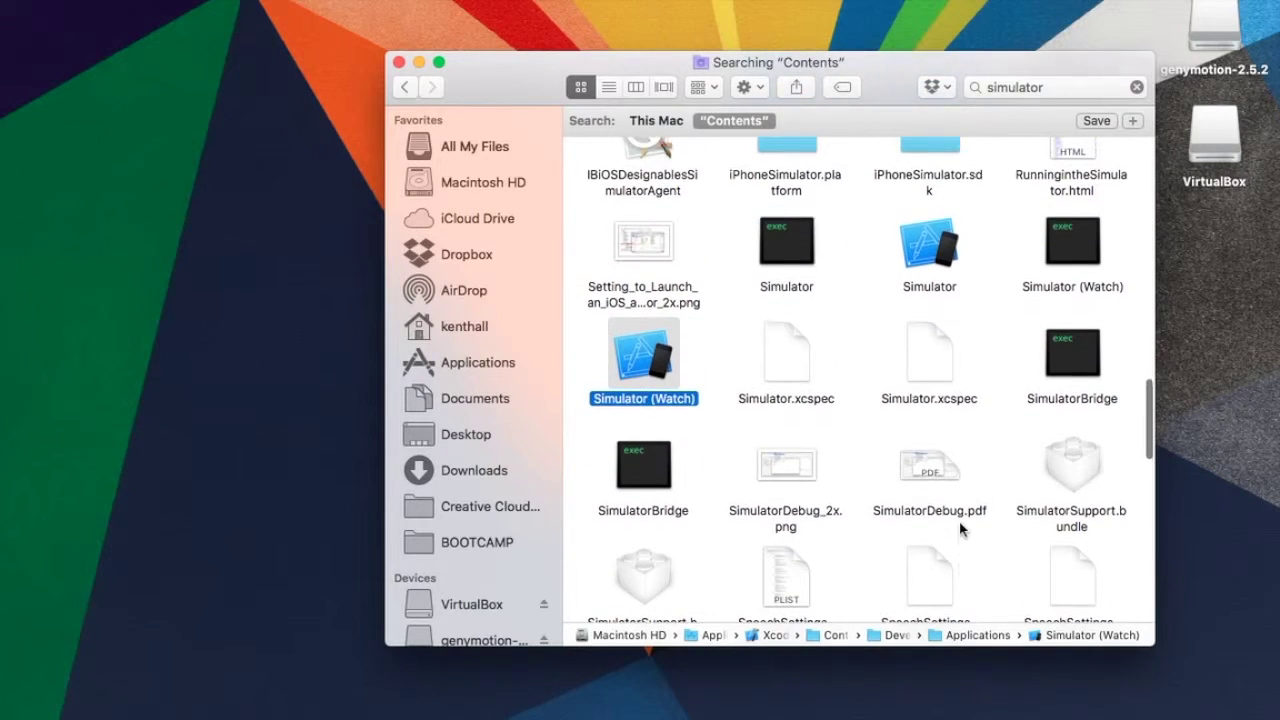
left_click(722, 353)
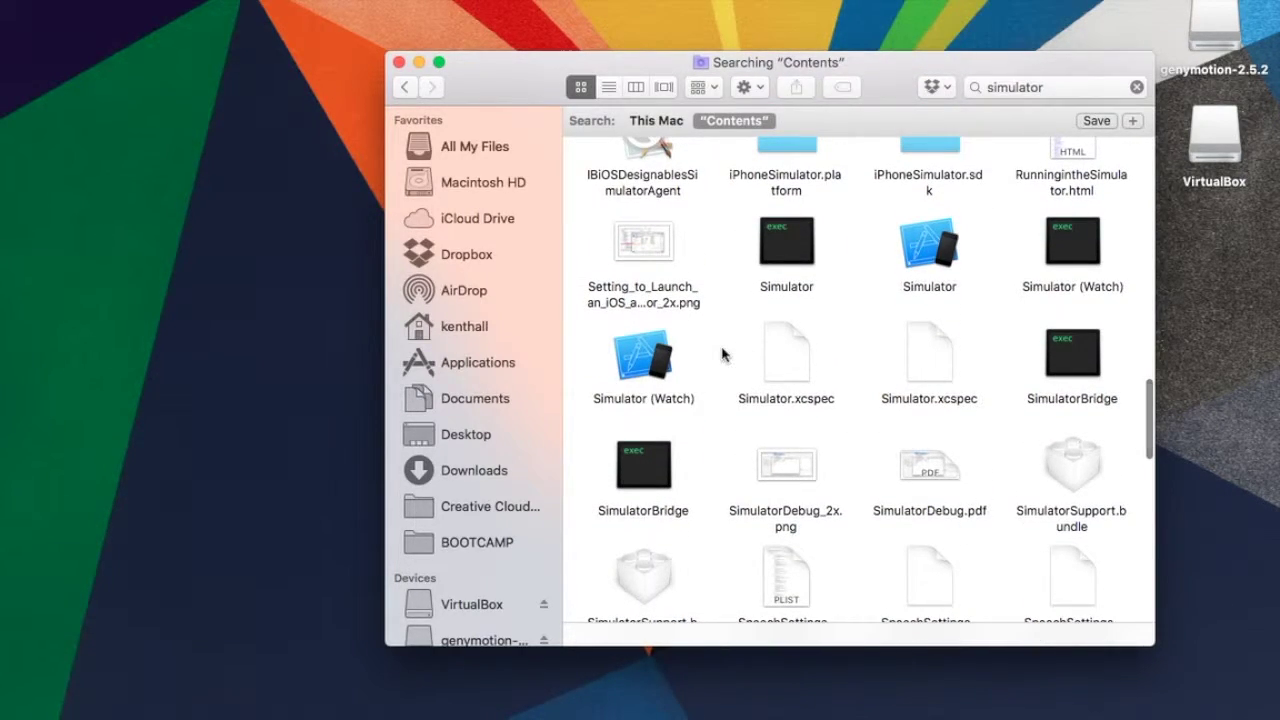
scroll(617, 357, "up", 3)
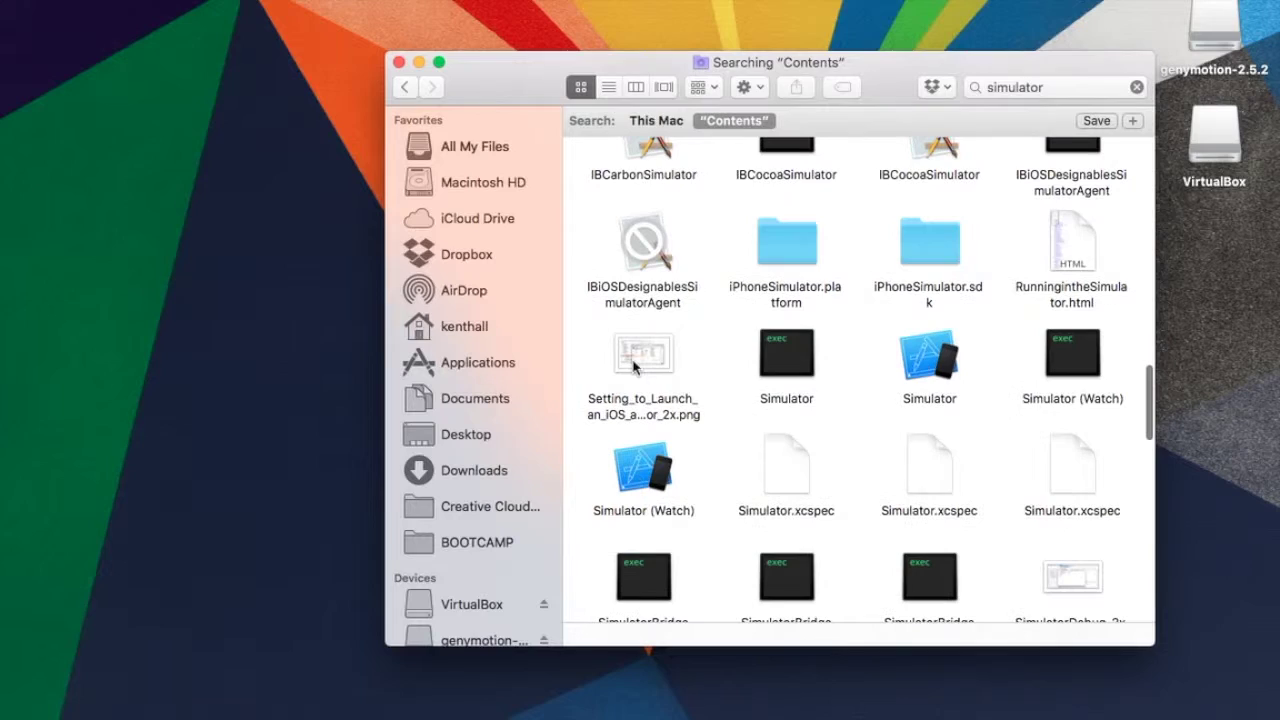
right_click(657, 473)
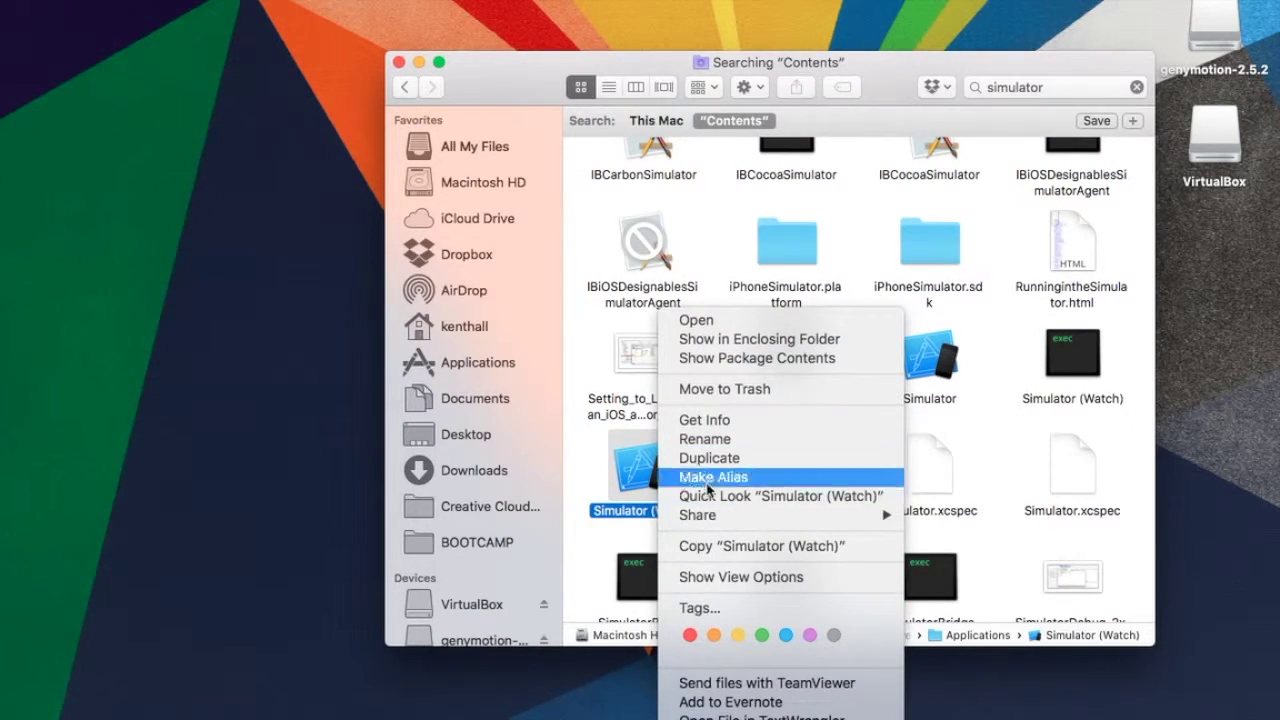
key("Escape")
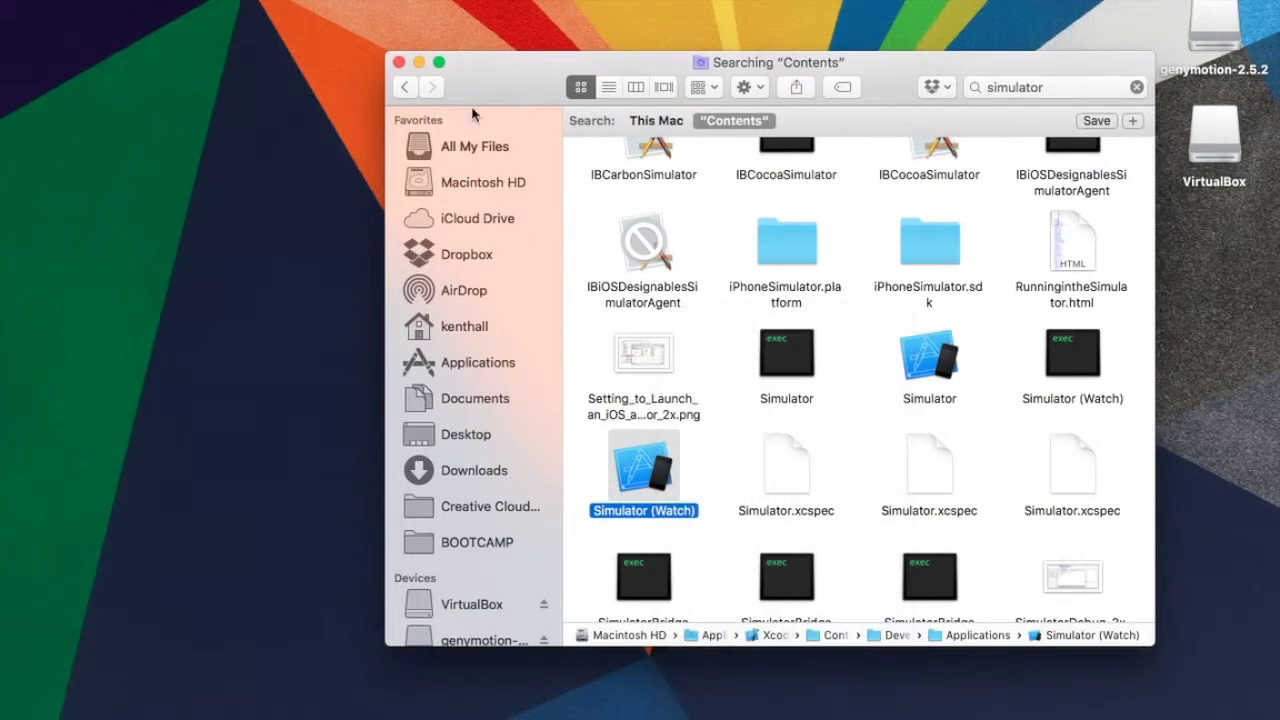
Step: Close the Finder search window and launch Simulator (Watch) from the Dock
left_click(398, 62)
mouse_move(3, 215)
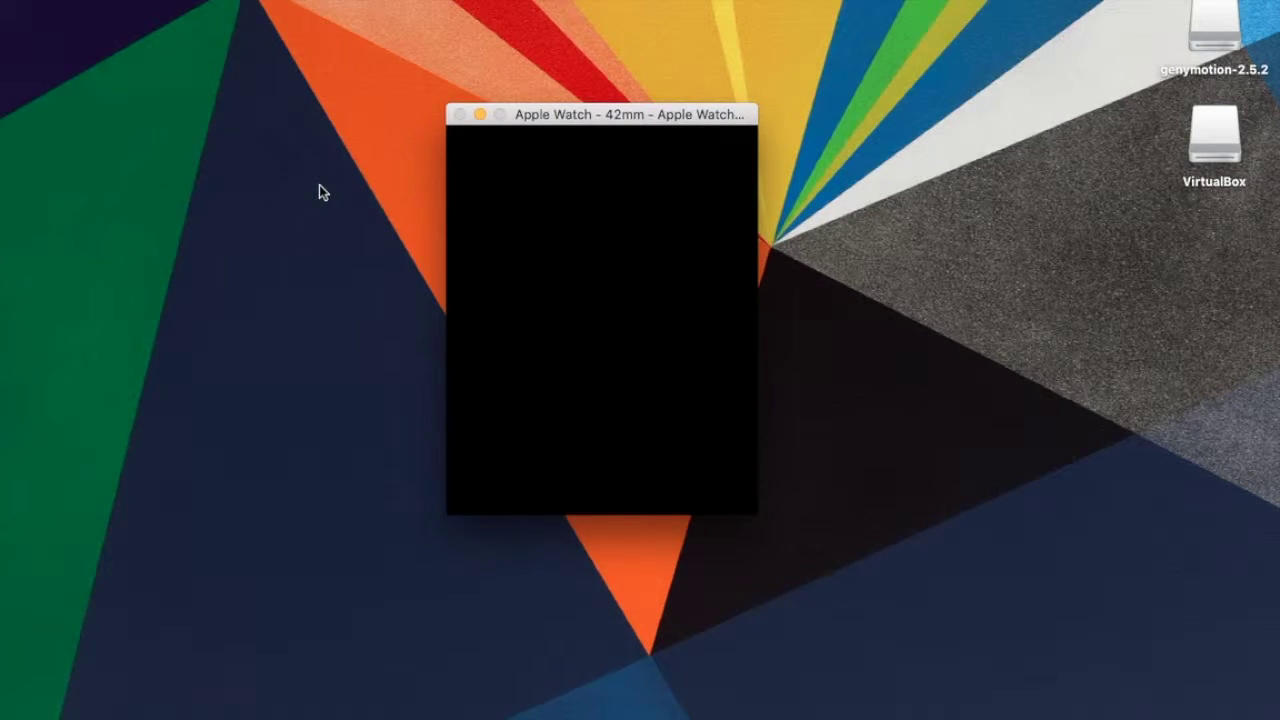
Step: Reposition the Apple Watch - 42mm simulator window on the desktop
left_click_drag(629, 115, 684, 41)
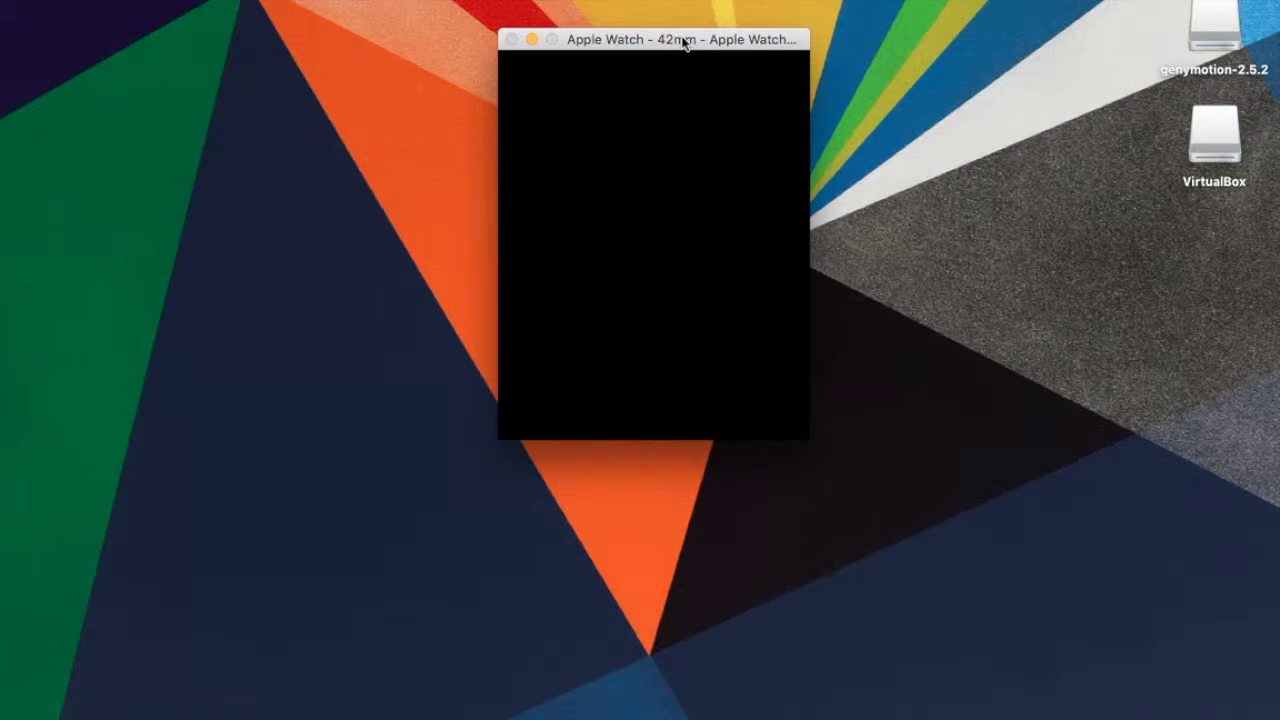
left_click_drag(684, 40, 705, 46)
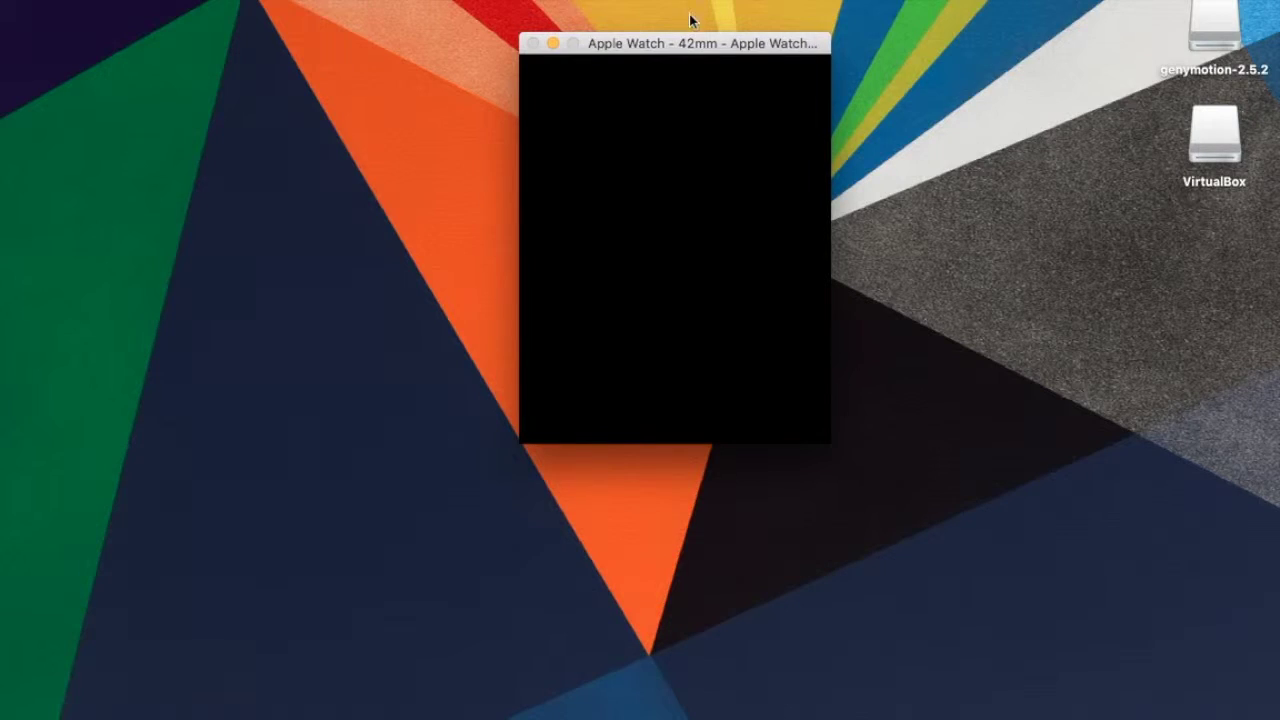
left_click_drag(697, 47, 625, 35)
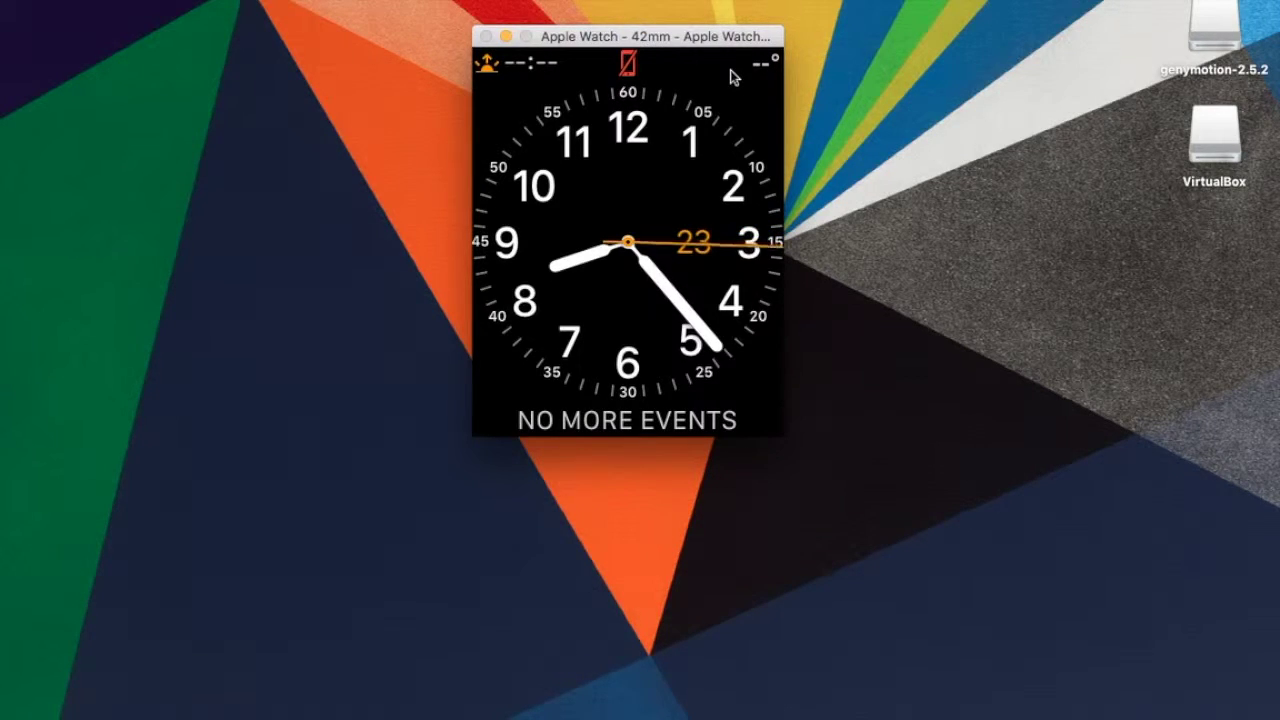
left_click_drag(639, 38, 641, 50)
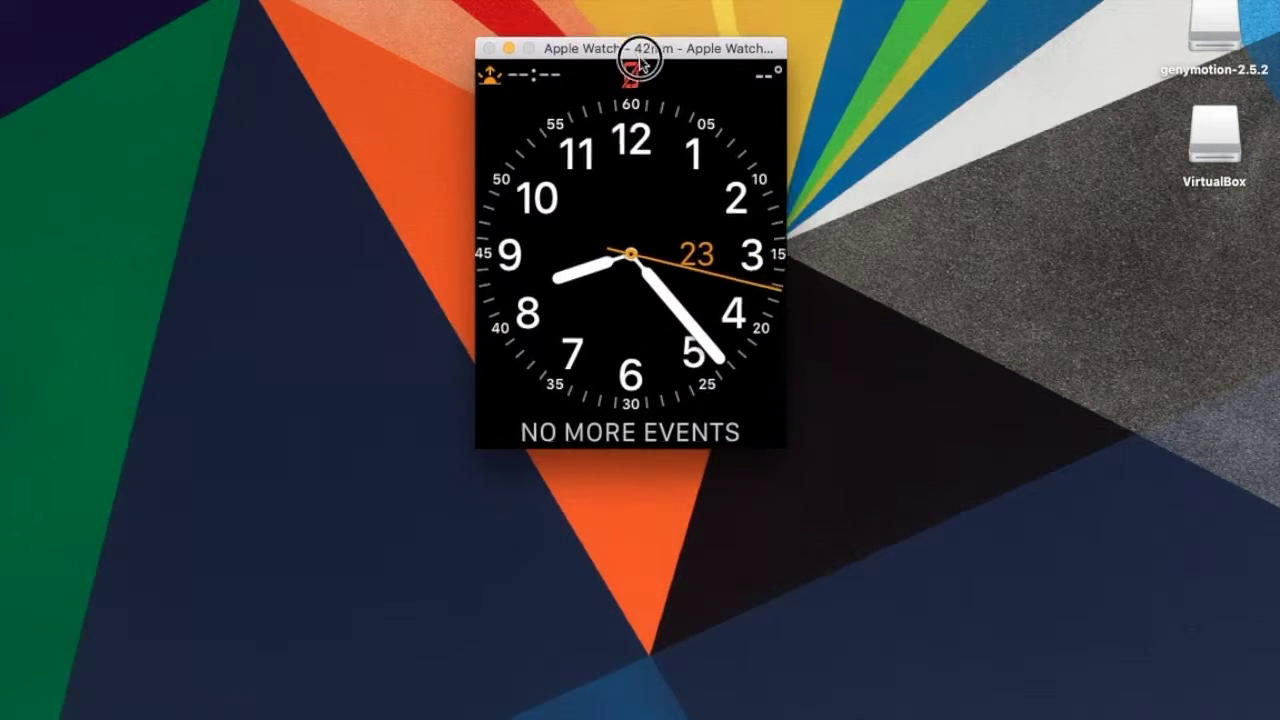
double_click(641, 58)
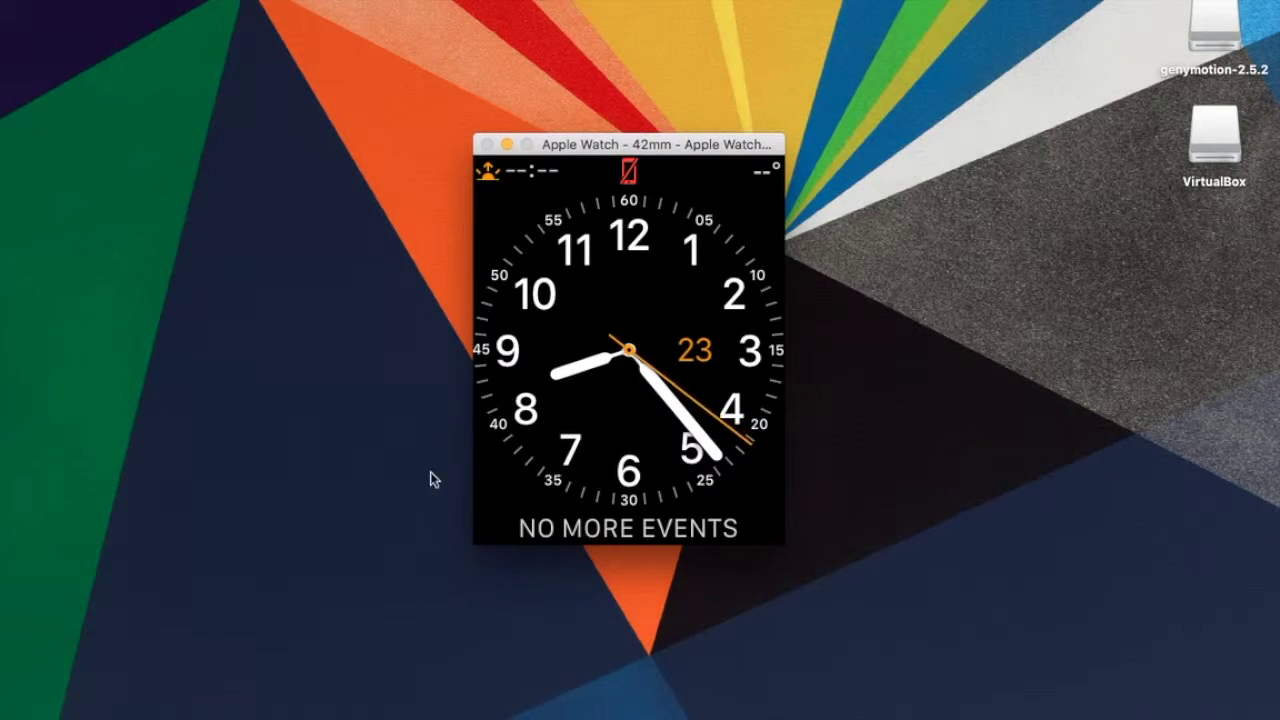
left_click_drag(694, 476, 670, 461)
left_click_drag(682, 185, 657, 34)
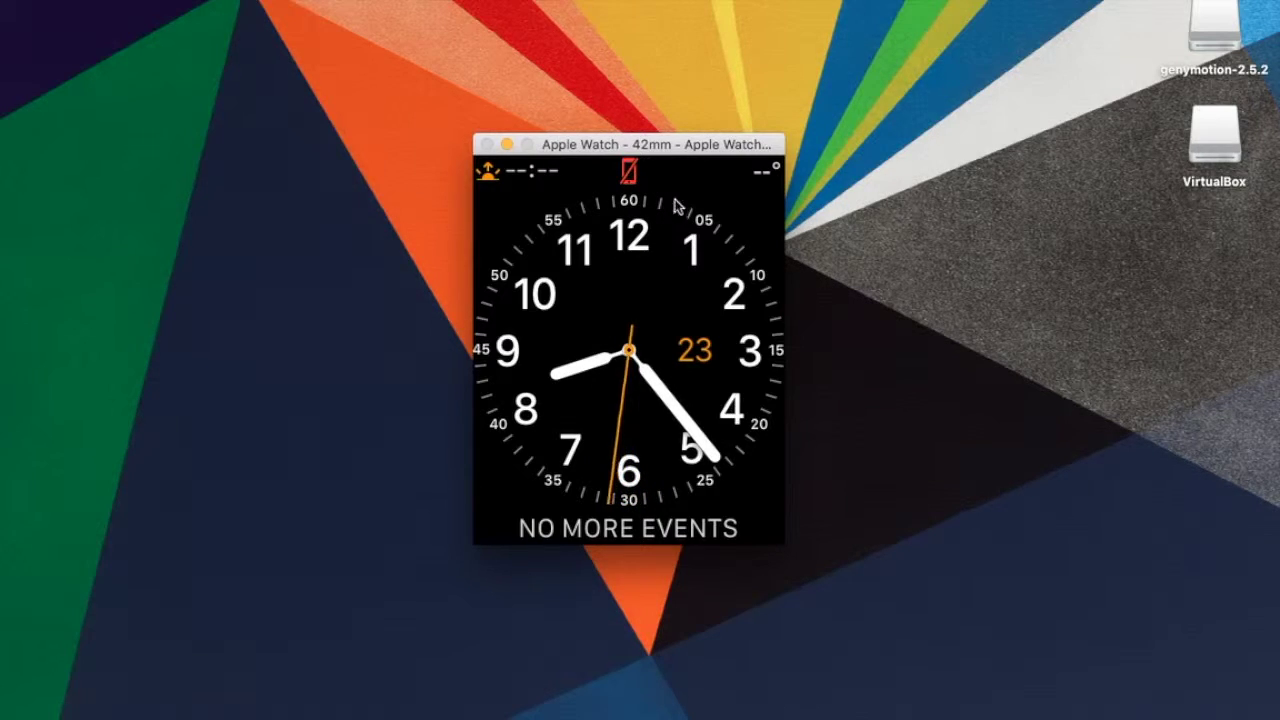
left_click_drag(605, 270, 606, 272)
left_click(310, 0)
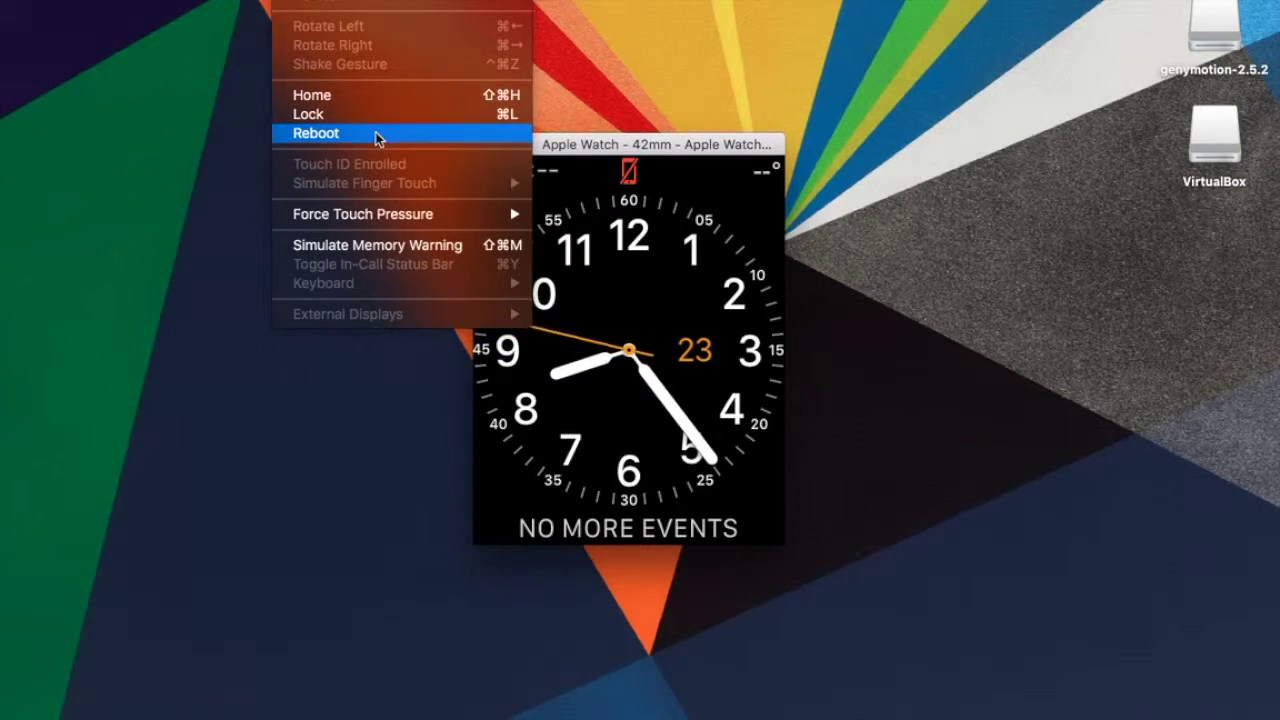
mouse_move(390, 217)
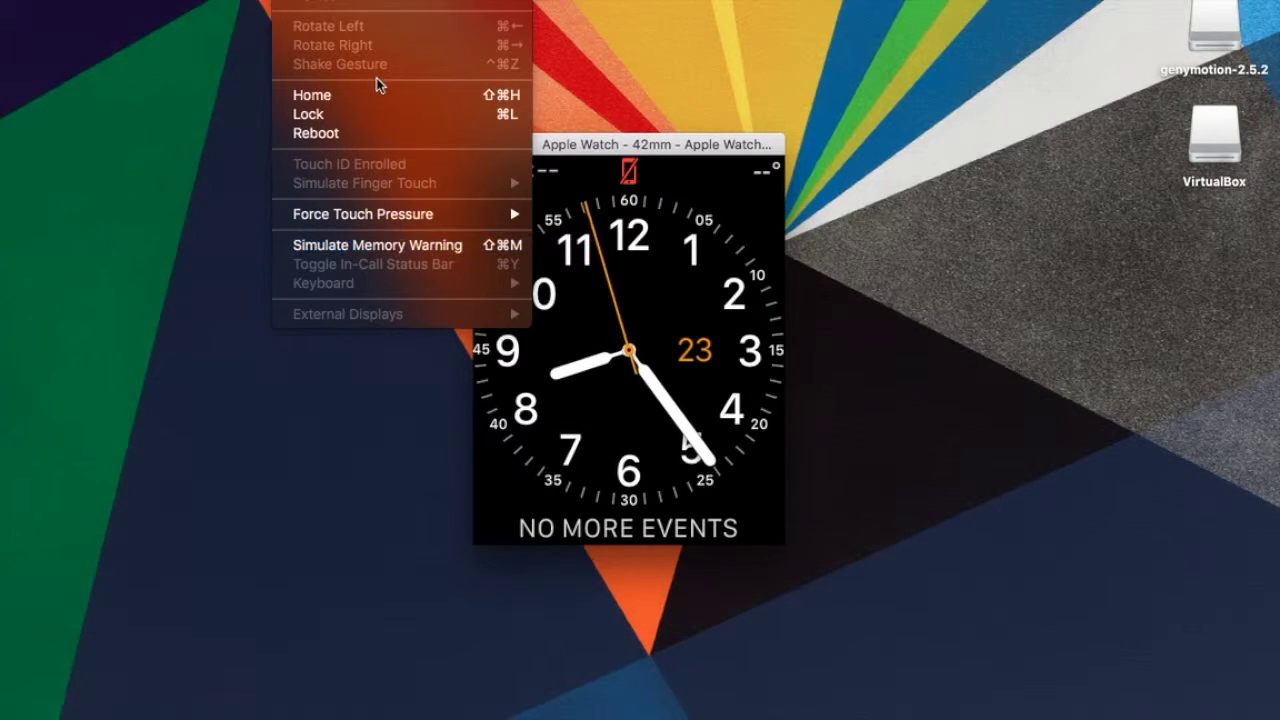
left_click(584, 276)
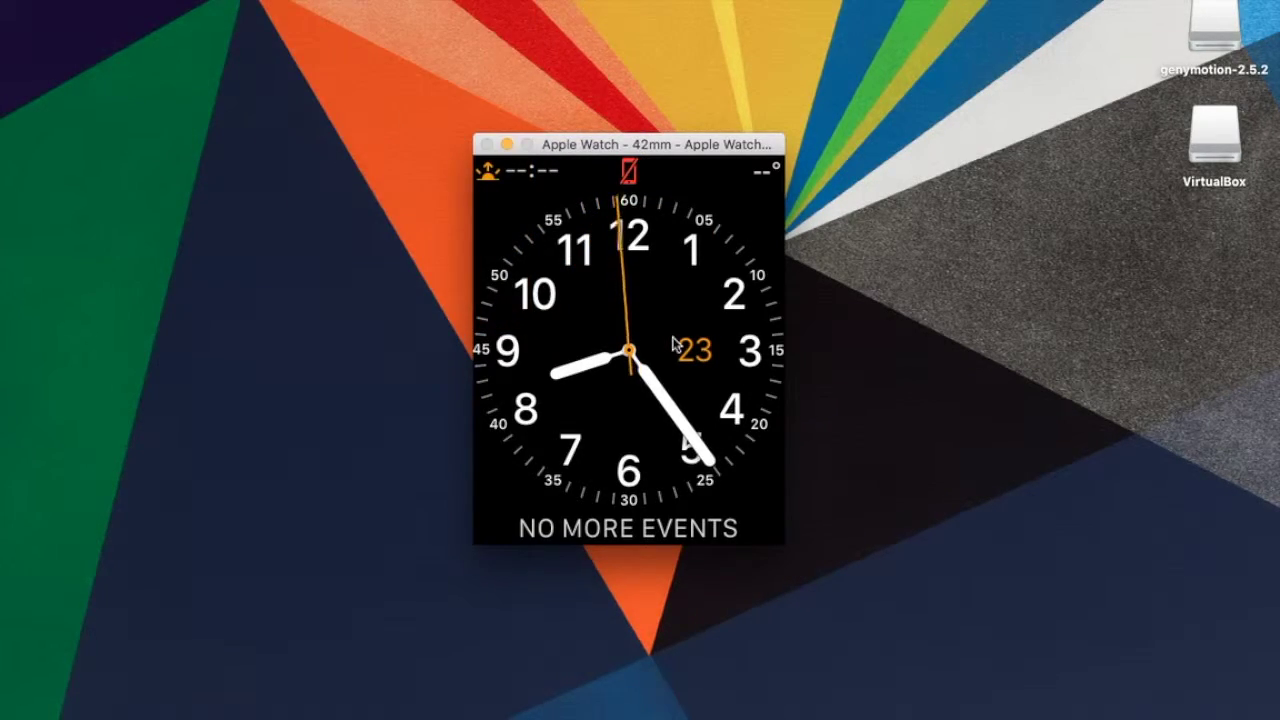
Step: Open the Settings app from the simulated watch's home screen, then return to the watch face
key("shift+super+h")
left_click_drag(726, 380, 693, 268)
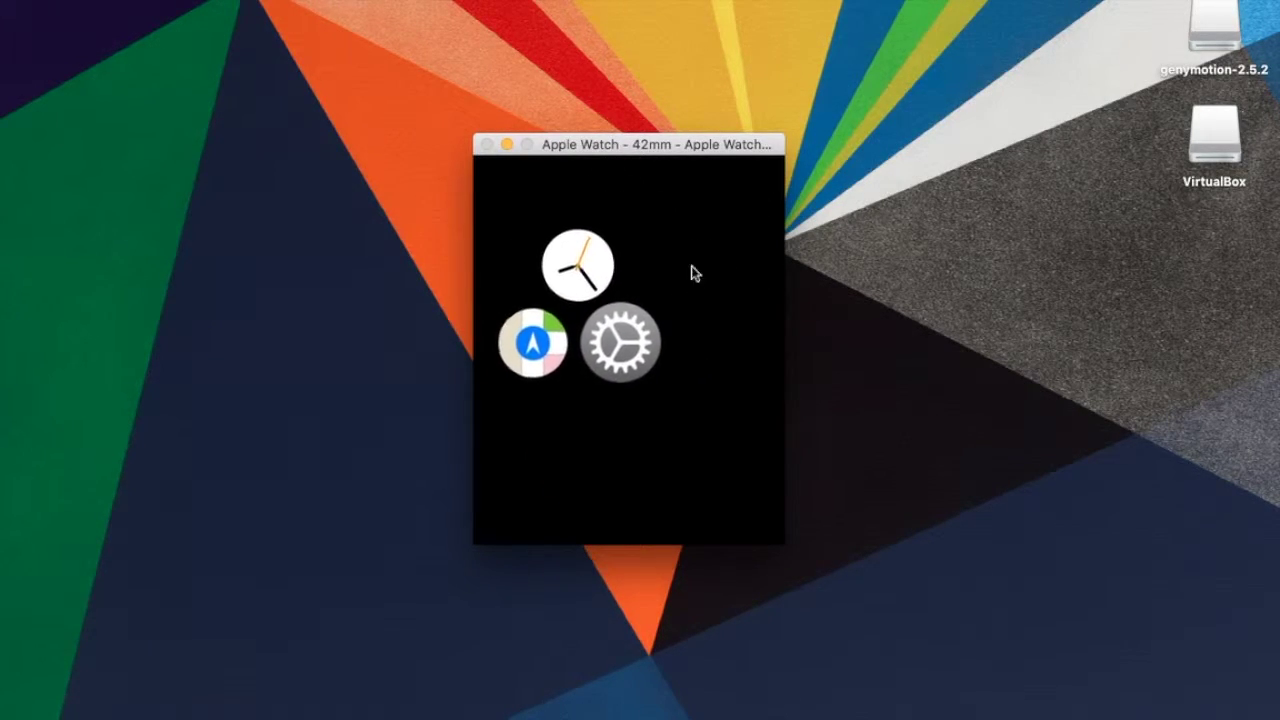
left_click(684, 335)
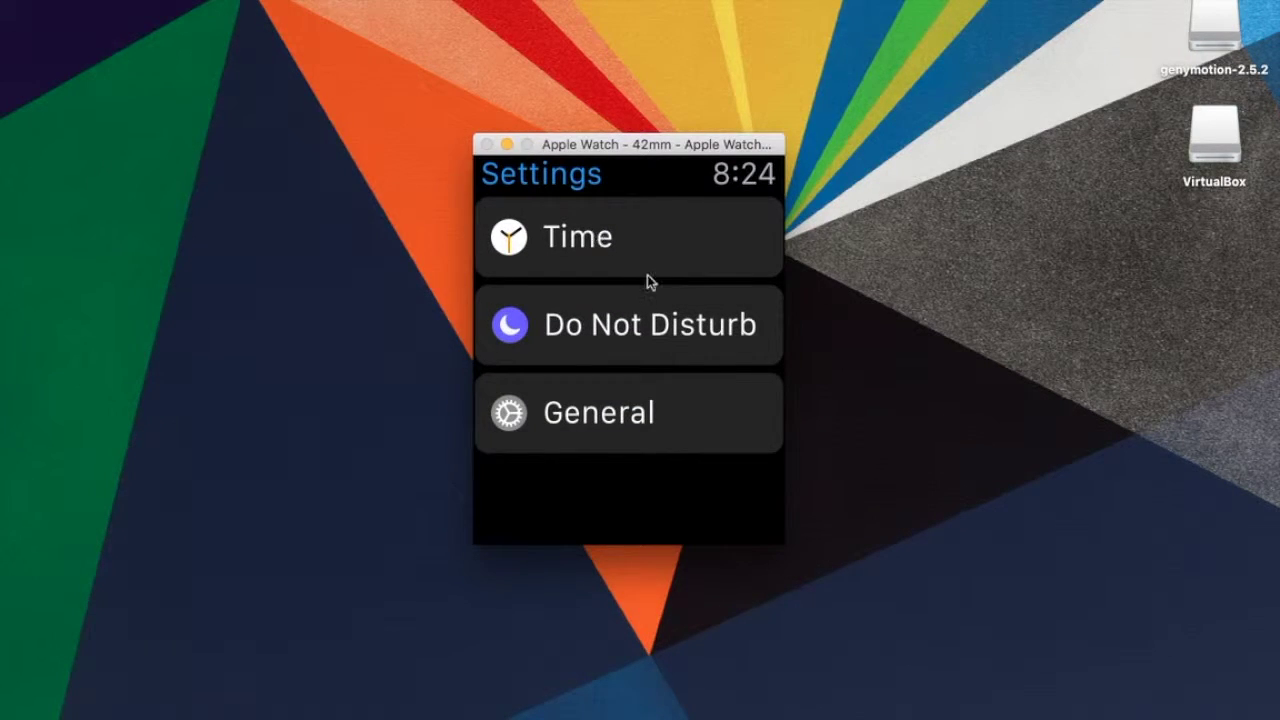
key("super+shift+h")
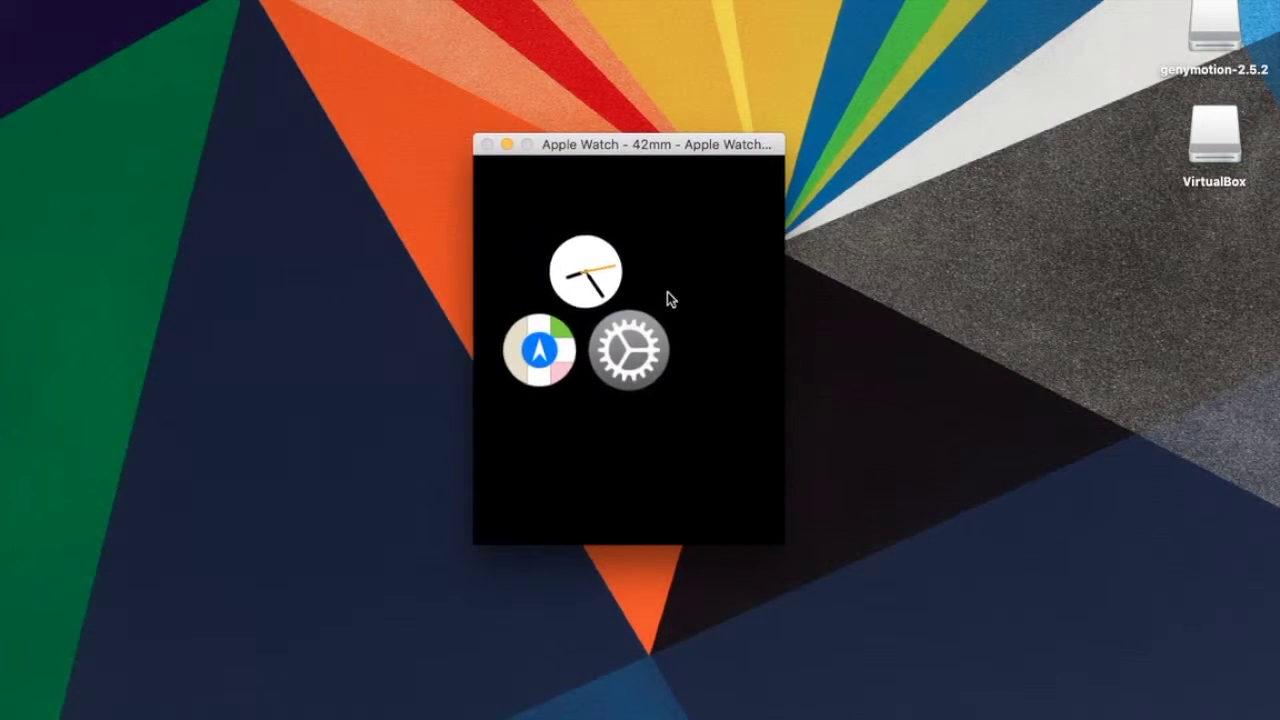
key("super+shift+h")
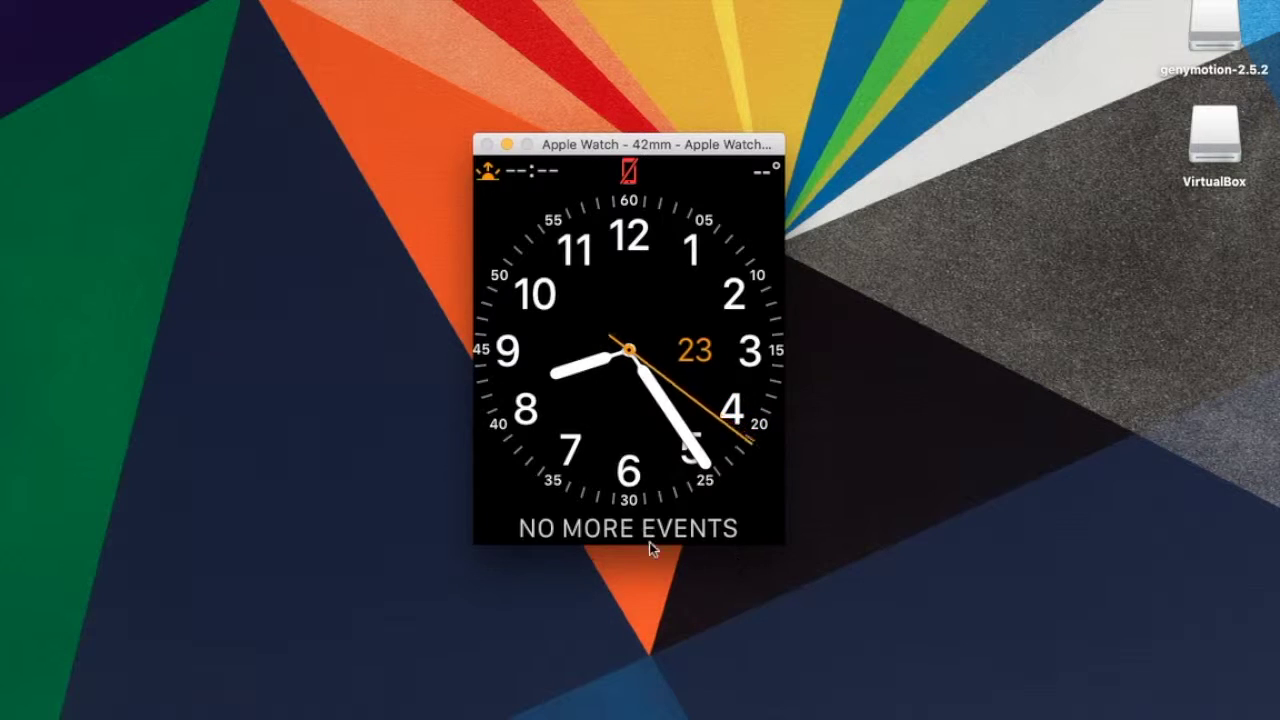
Step: Switch the simulated watch's face from Utility to Modular in the watch face picker
left_click(641, 328)
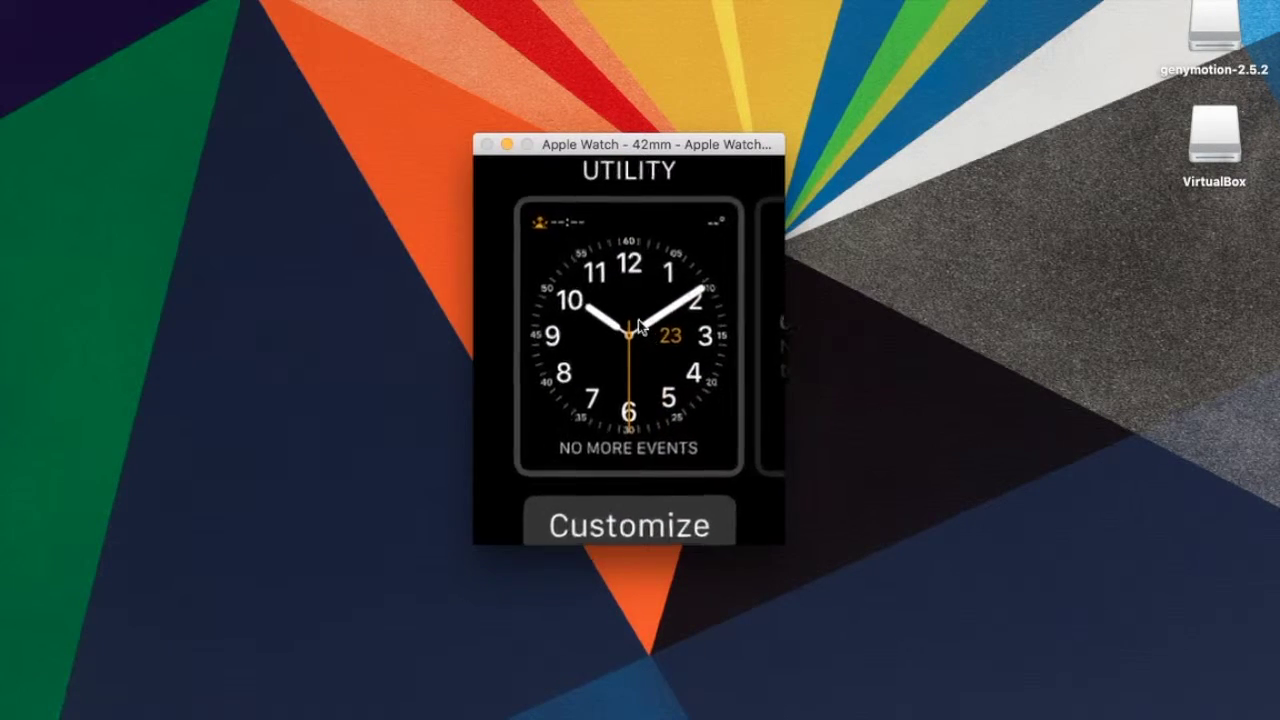
left_click(641, 328)
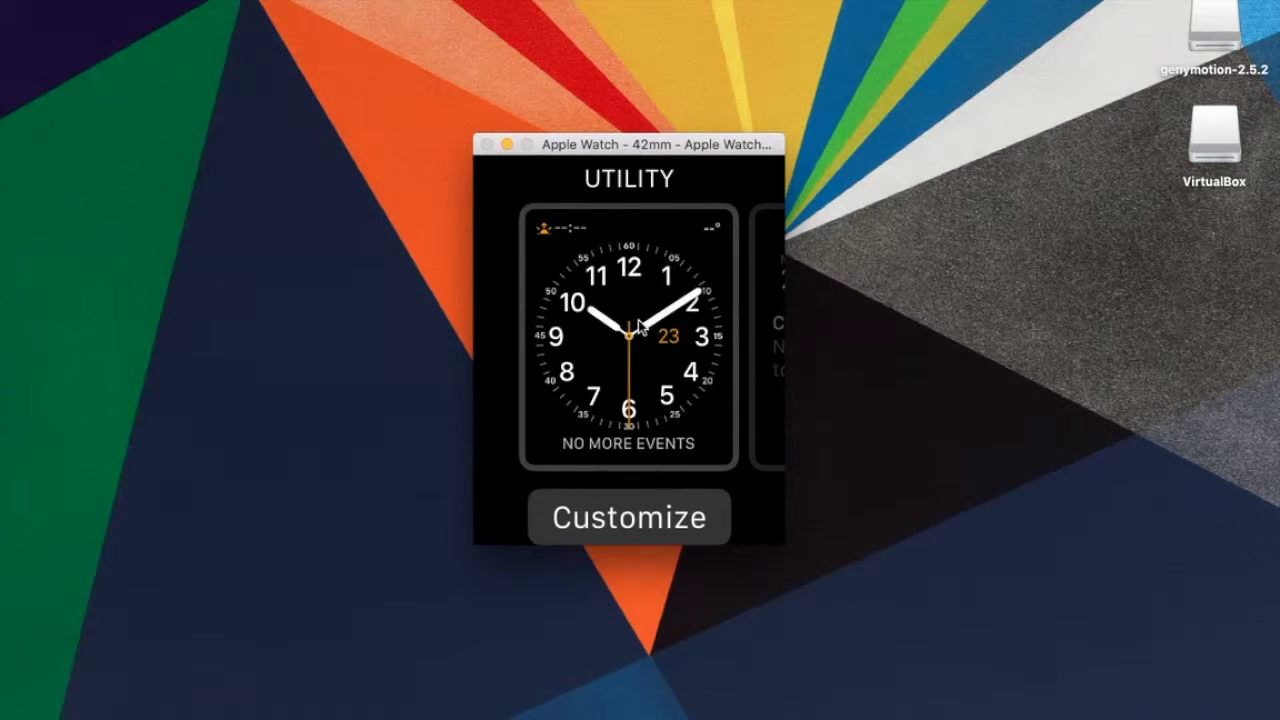
left_click_drag(725, 373, 400, 310)
left_click_drag(552, 314, 729, 309)
left_click(584, 324)
left_click_drag(583, 320, 515, 325)
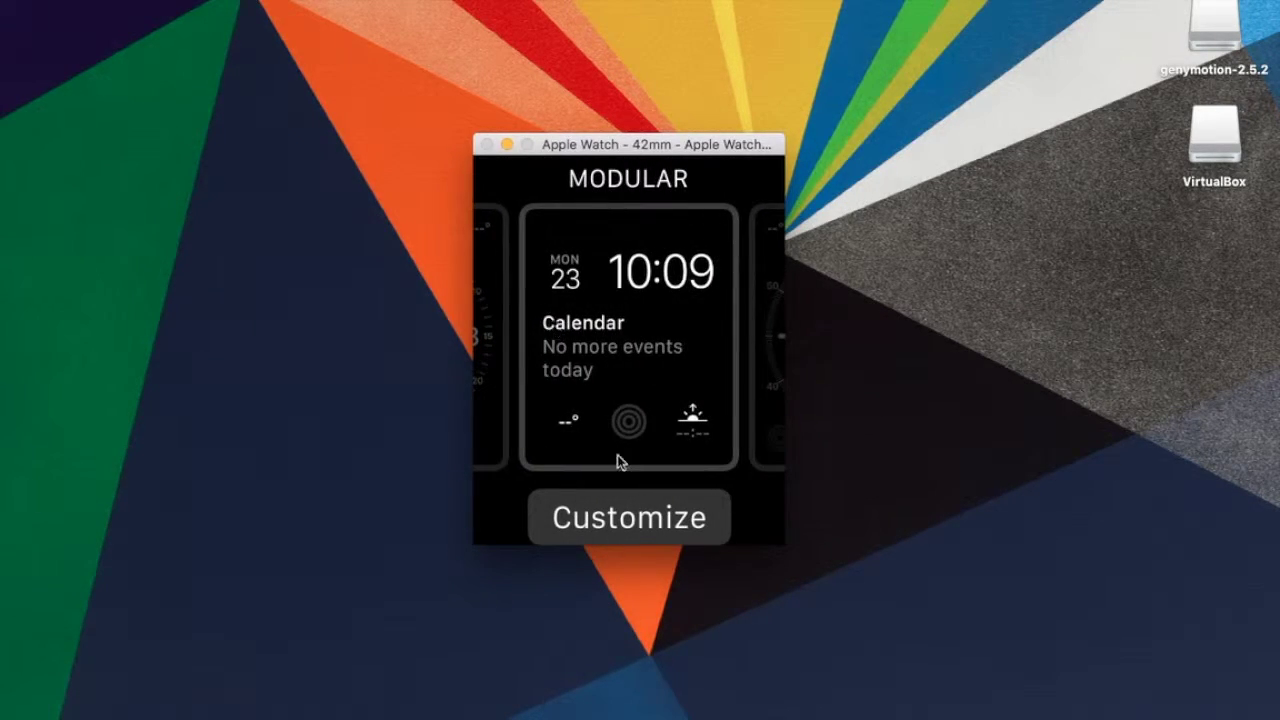
left_click(658, 362)
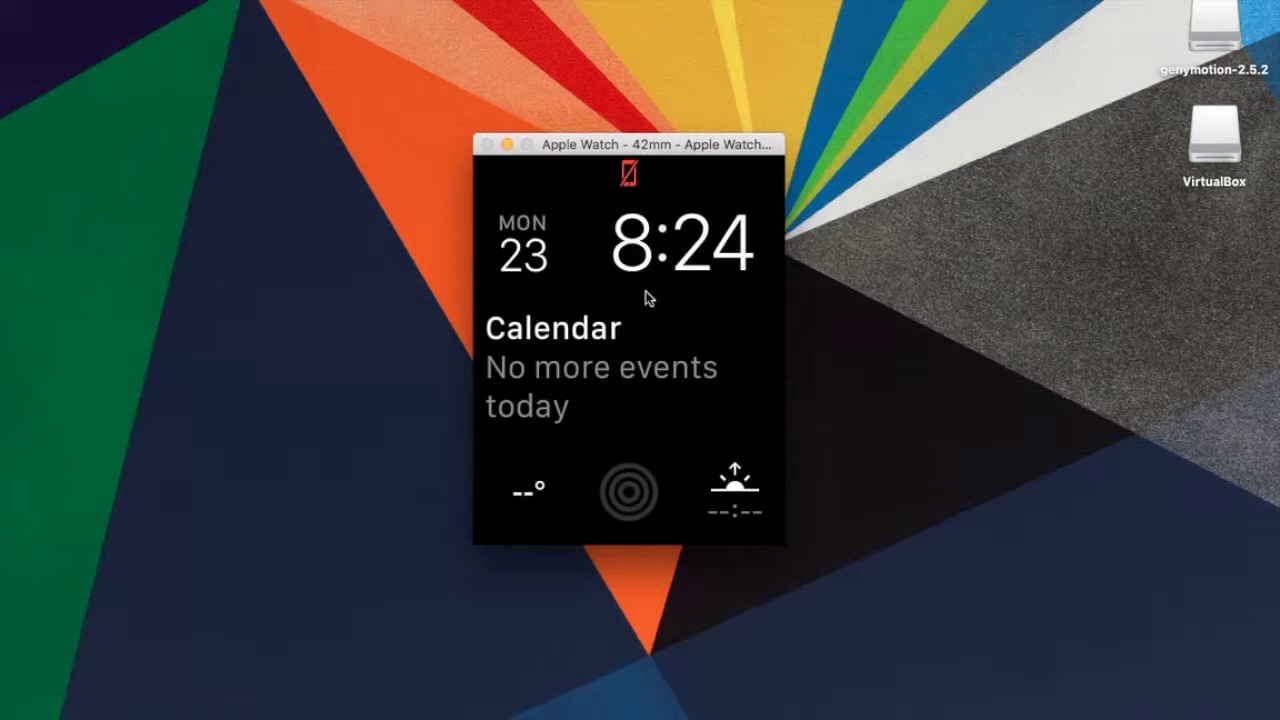